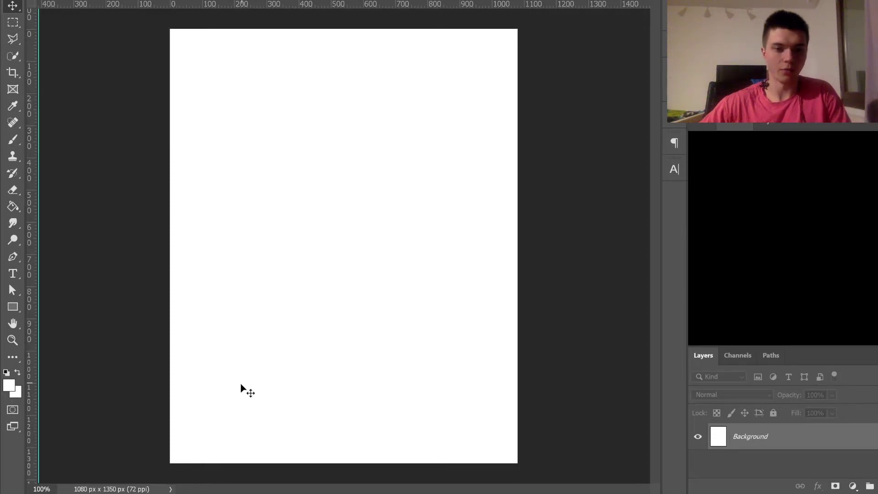
# Add a red text layer on the lower-left canvas reading 'Latte', set to all caps as 'LATTE'
pyautogui.click(12, 273)
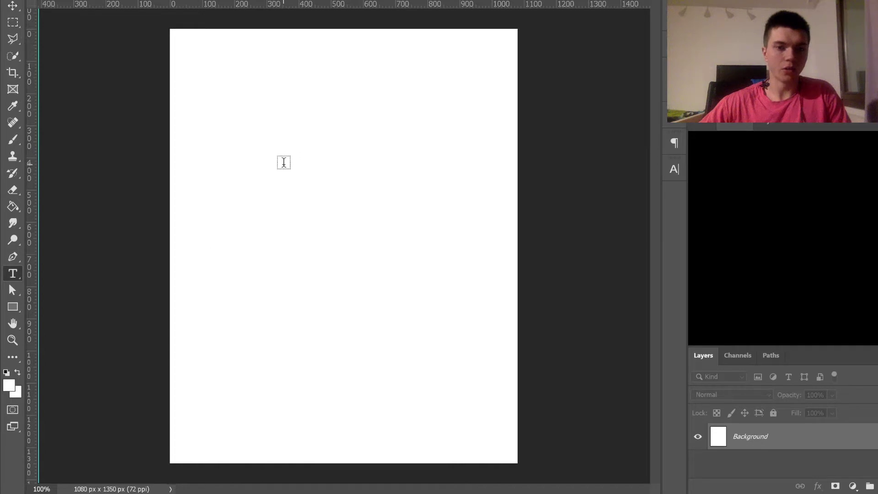
pyautogui.click(338, 223)
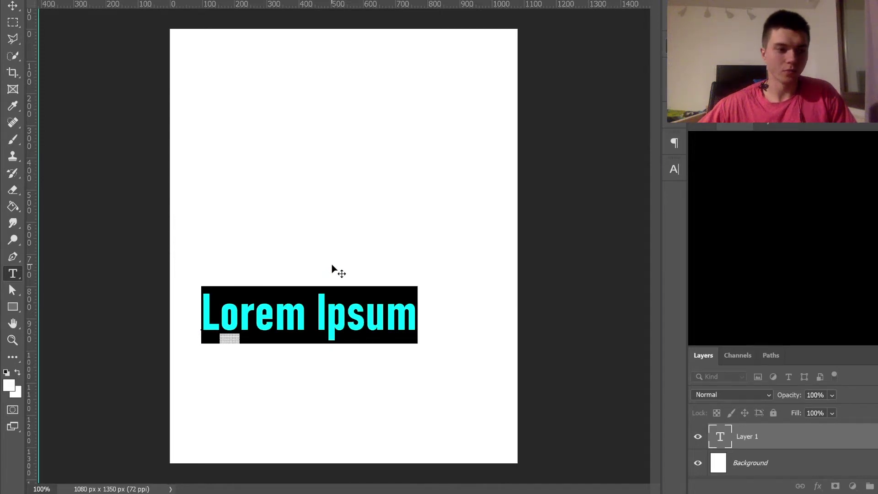
pyautogui.press('Left')
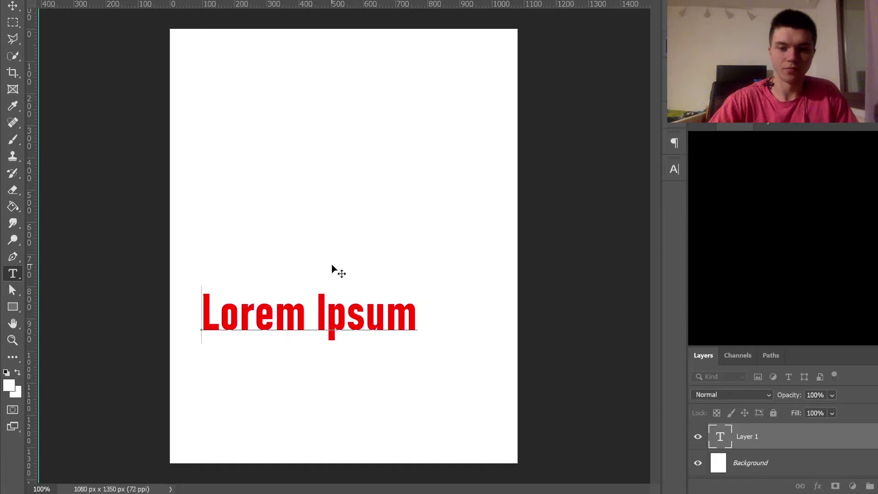
pyautogui.hotkey('ctrl', 'a')
pyautogui.press('BackSpace')
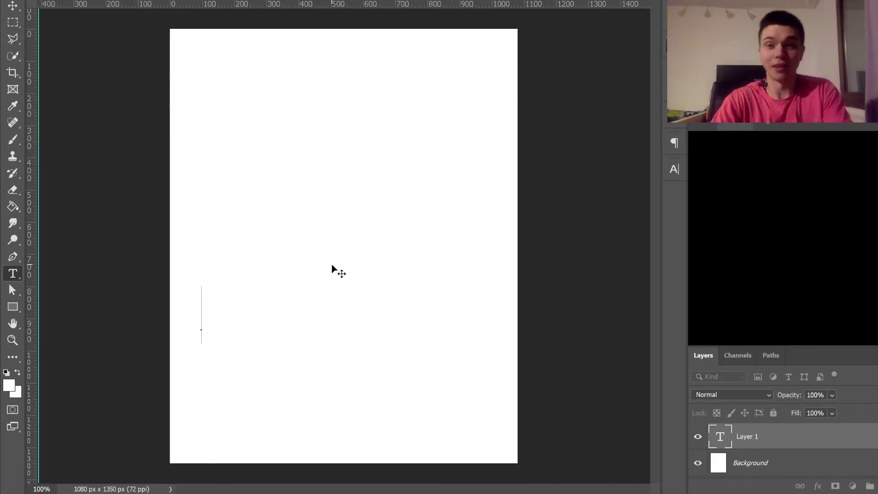
pyautogui.write('Latte')
pyautogui.press('Left')
pyautogui.press('Left')
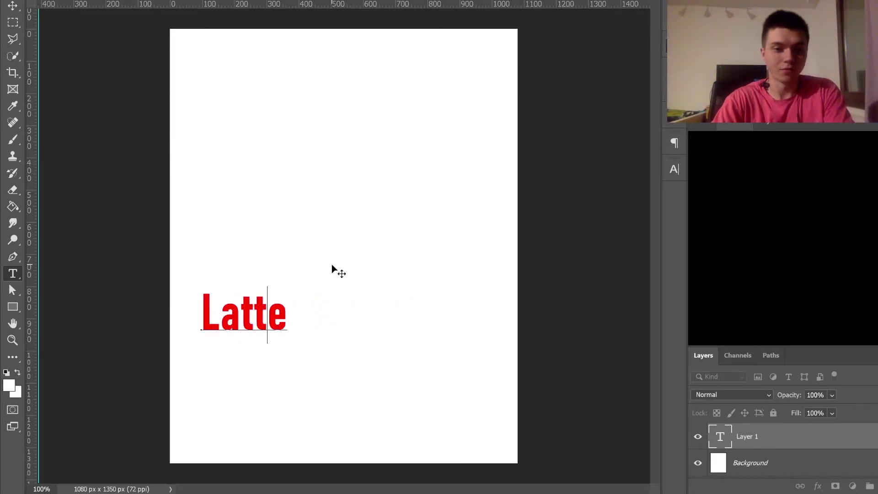
pyautogui.press('Left')
pyautogui.press('Left')
pyautogui.press('End')
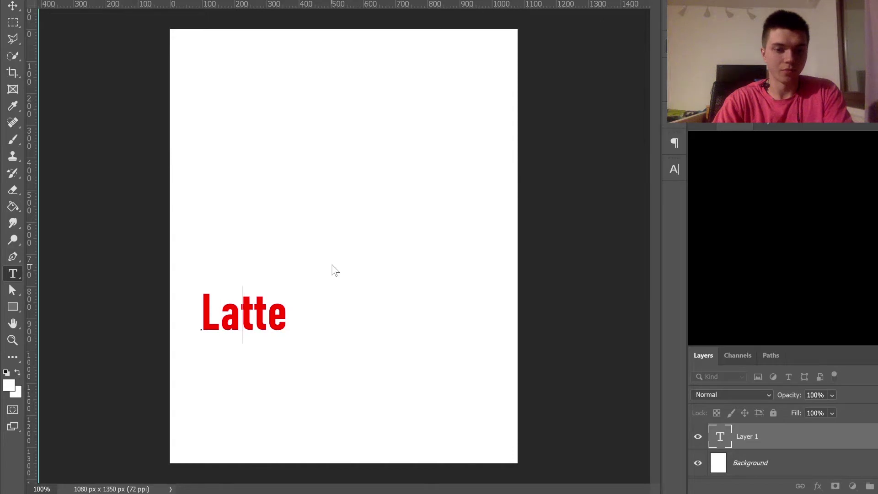
pyautogui.hotkey('ctrl', 'shift', 'k')
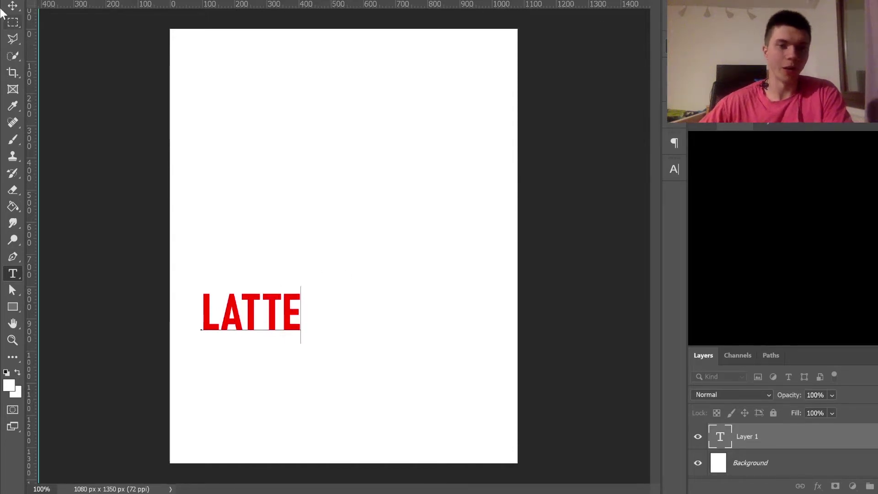
pyautogui.click(11, 10)
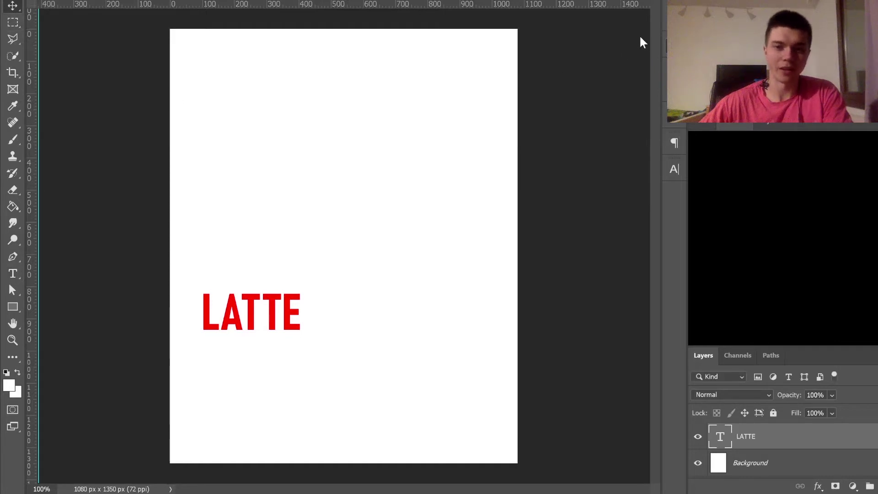
# Drag the LATTE text into the bottom-left corner and nudge it slightly into place
pyautogui.moveTo(279, 306); pyautogui.dragTo(249, 435)
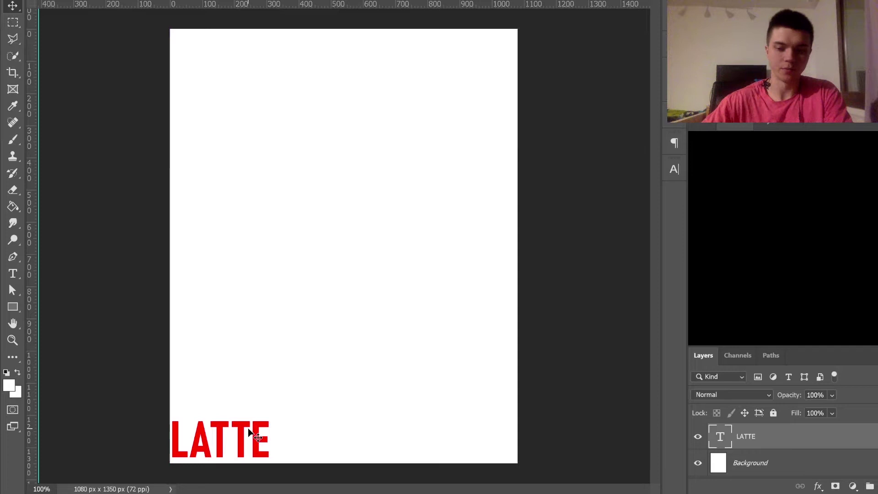
pyautogui.hotkey('shift', 'Right')
pyautogui.hotkey('shift', 'Right')
pyautogui.press('Left')
pyautogui.press('Left')
pyautogui.press('Left')
pyautogui.press('Left')
pyautogui.press('Left')
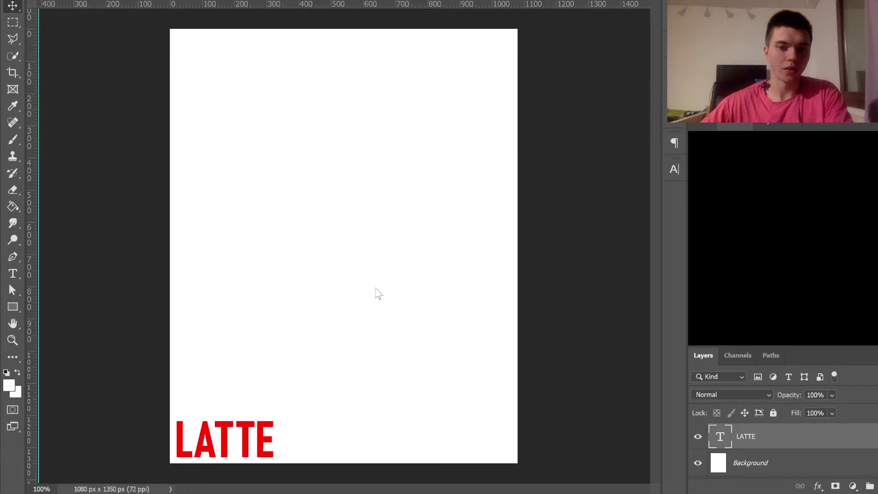
# Show the grid and nudge LATTE a few pixels left within the corner
pyautogui.hotkey('ctrl', "'")
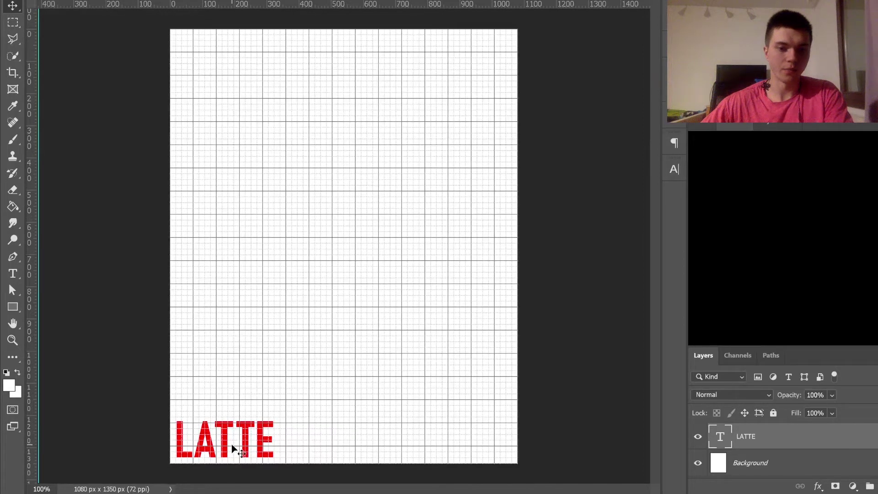
pyautogui.moveTo(231, 447)
pyautogui.mouseDown()
pyautogui.moveTo(254, 425)
pyautogui.moveTo(246, 436)
pyautogui.moveTo(253, 438)
pyautogui.moveTo(235, 445)
pyautogui.mouseUp()
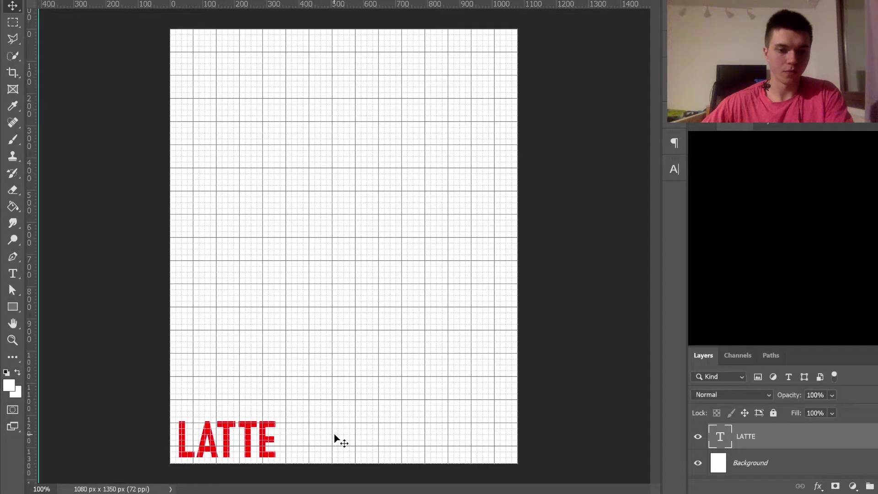
pyautogui.press('Left')
pyautogui.press('Left')
pyautogui.press('Left')
pyautogui.press('Left')
pyautogui.press('Left')
pyautogui.press('Left')
pyautogui.press('Left')
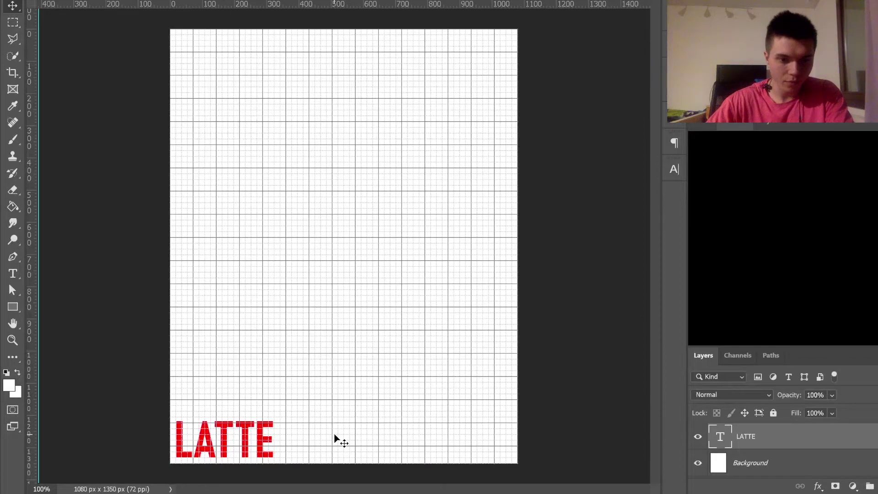
pyautogui.press('Left')
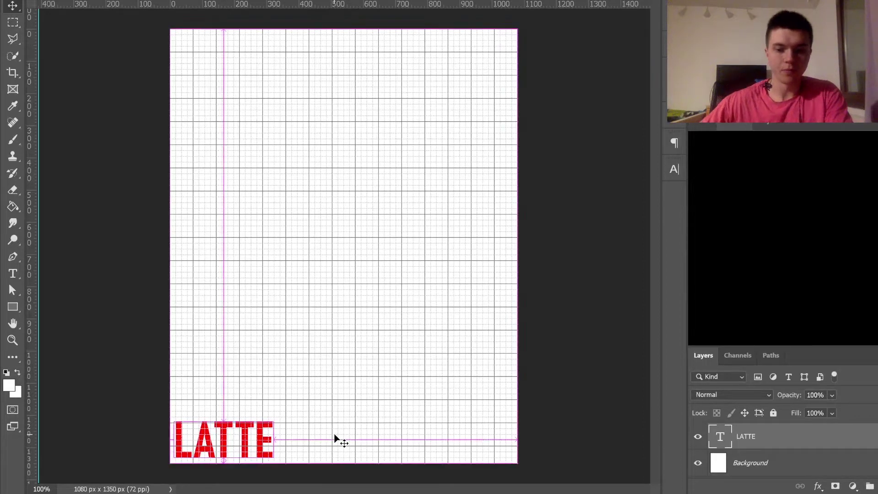
# Scale LATTE up to nearly the canvas width and seat it along the bottom edge
pyautogui.hotkey('ctrl', 't')
pyautogui.moveTo(274, 415); pyautogui.dragTo(523, 287)
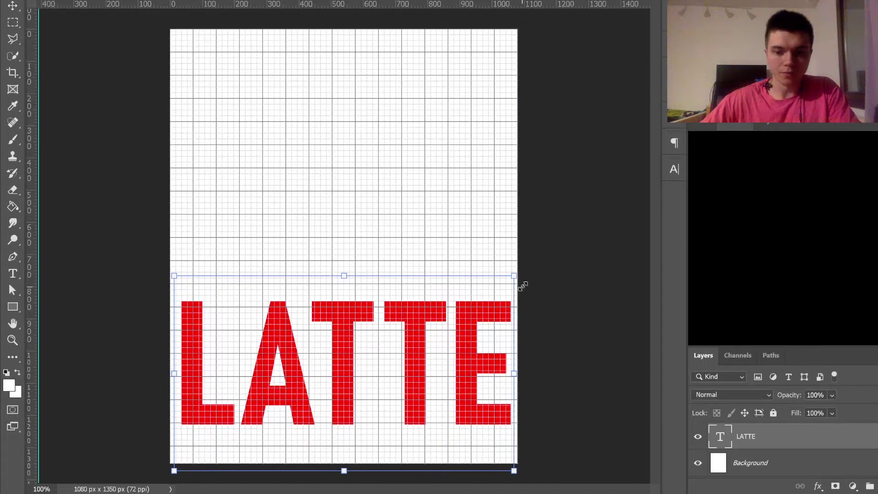
pyautogui.press('Return')
pyautogui.hotkey('shift', 'Down')
pyautogui.hotkey('shift', 'Down')
pyautogui.hotkey('shift', 'Down')
pyautogui.hotkey('shift', 'Down')
pyautogui.hotkey('shift', 'Down')
pyautogui.hotkey('shift', 'Down')
pyautogui.hotkey('shift', 'Down')
pyautogui.hotkey('shift', 'Down')
pyautogui.hotkey('shift', 'Down')
pyautogui.hotkey('shift', 'Down')
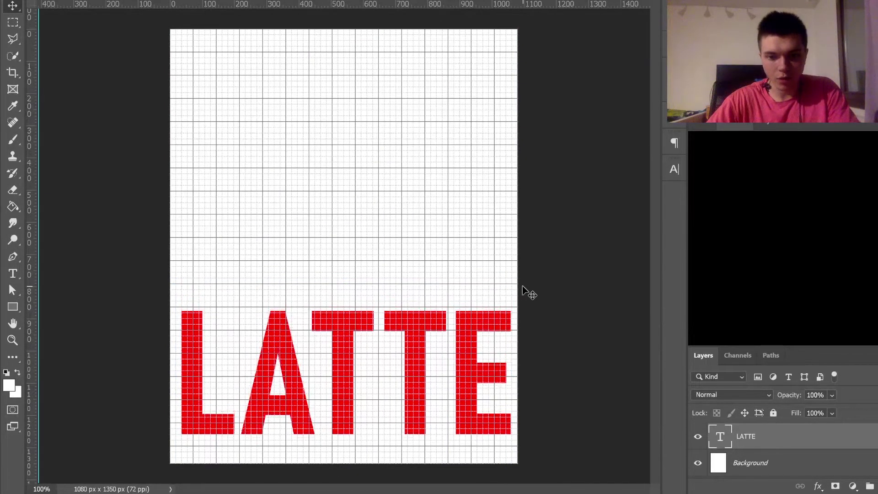
pyautogui.hotkey('shift', 'Left')
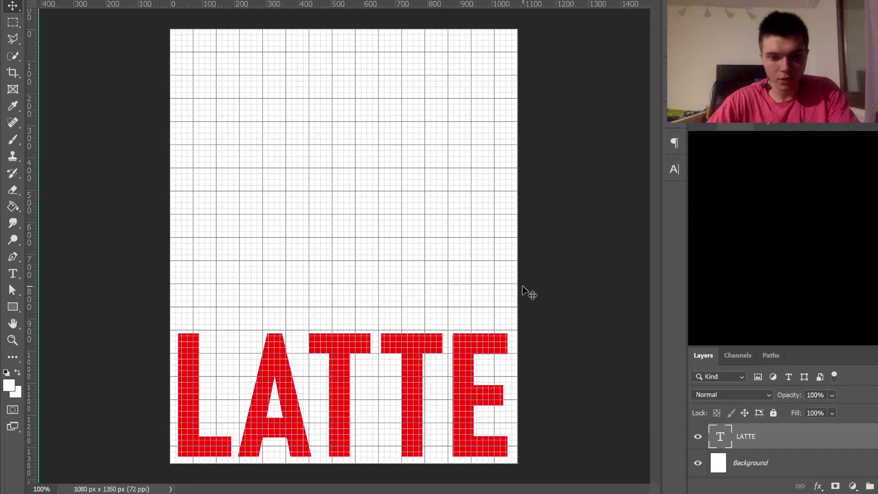
pyautogui.press('Left')
pyautogui.press('Left')
pyautogui.press('Left')
pyautogui.press('Left')
pyautogui.press('Left')
pyautogui.press('Left')
pyautogui.press('Left')
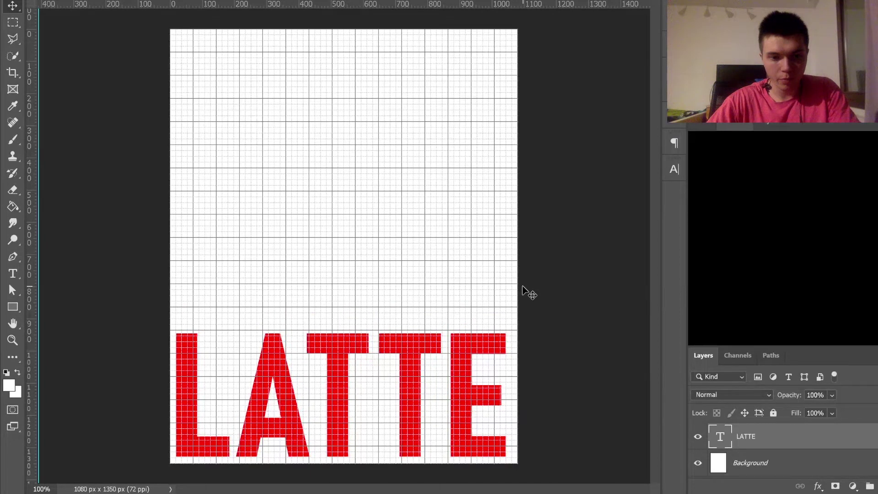
pyautogui.press('Down')
pyautogui.press('Down')
pyautogui.press('Down')
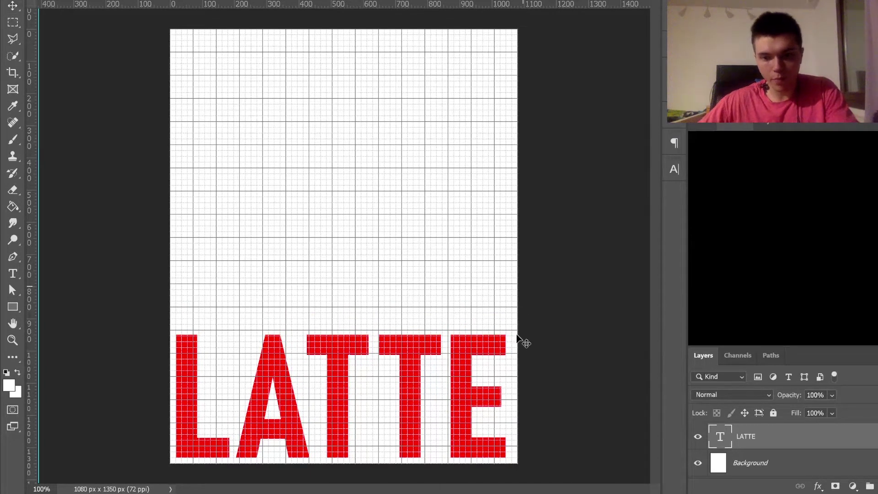
pyautogui.hotkey('ctrl', 't')
pyautogui.moveTo(508, 309); pyautogui.dragTo(513, 305)
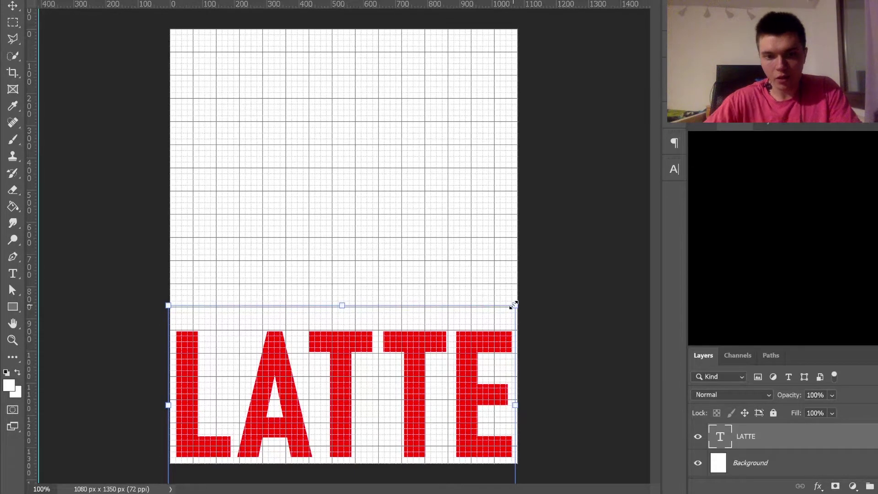
pyautogui.press('Return')
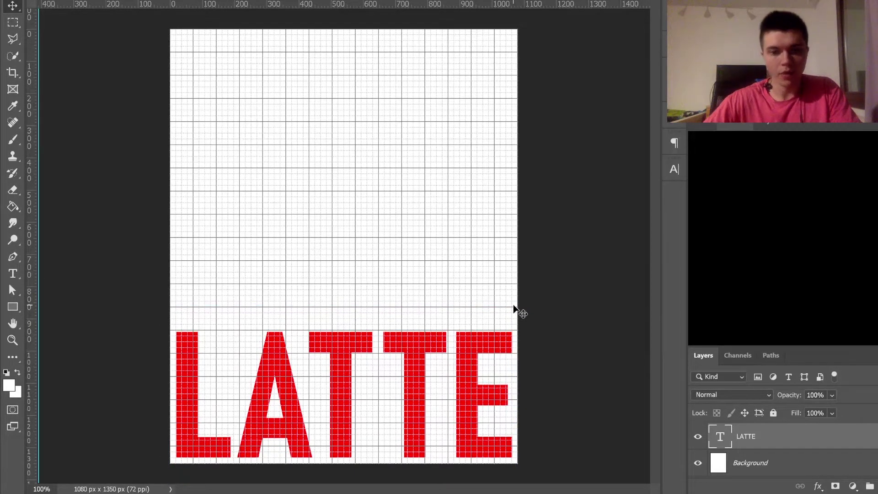
# Switch to the Type tool and select all of the LATTE text
pyautogui.press('t')
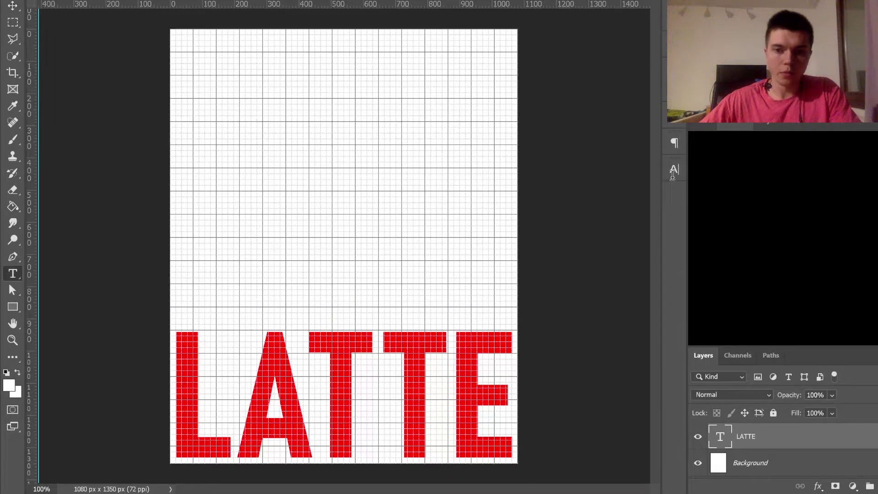
pyautogui.press('Return')
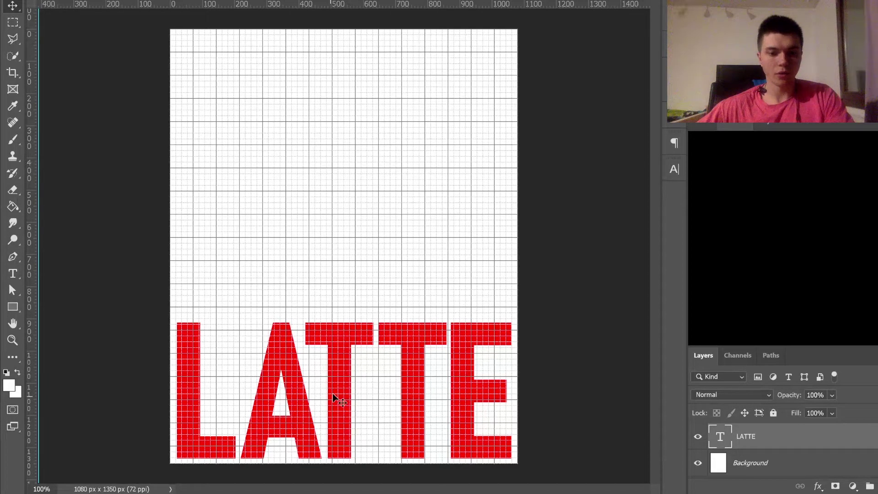
# Change LATTE to 'Latte', keeping the capital L and retyping 'atte' in lowercase
pyautogui.press('t')
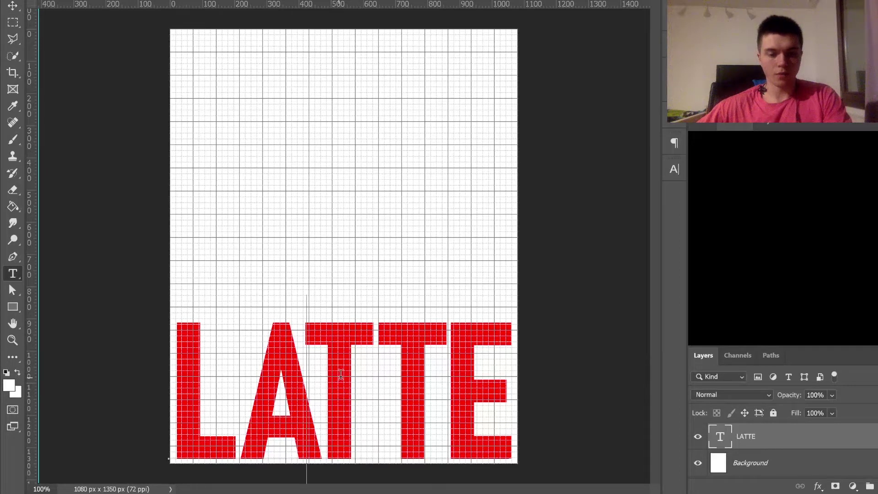
pyautogui.doubleClick(333, 379)
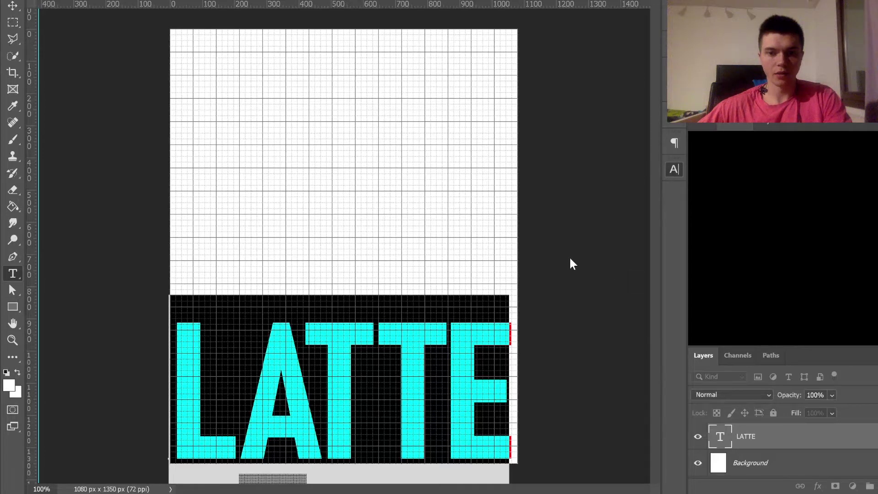
pyautogui.click(358, 373)
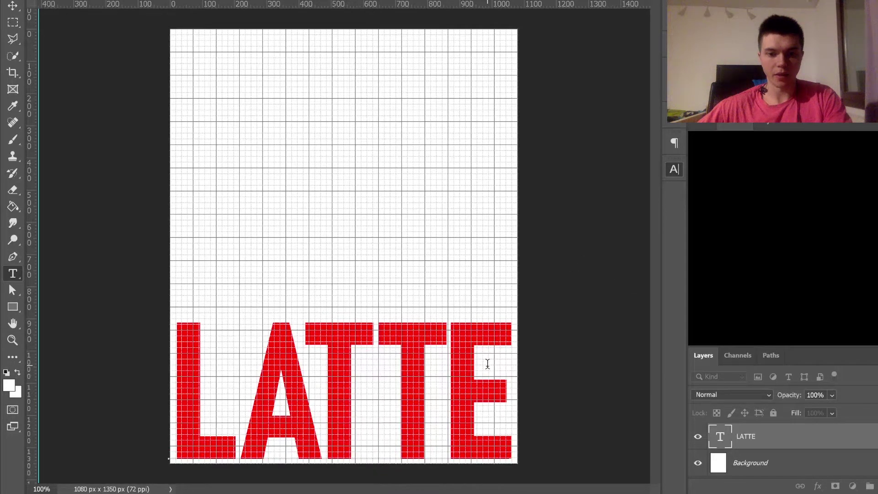
pyautogui.moveTo(487, 364); pyautogui.dragTo(257, 363)
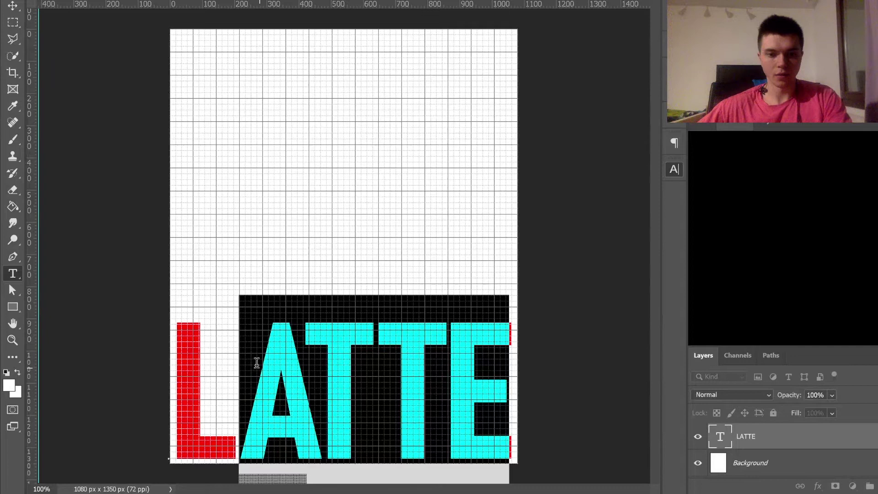
pyautogui.click(314, 353)
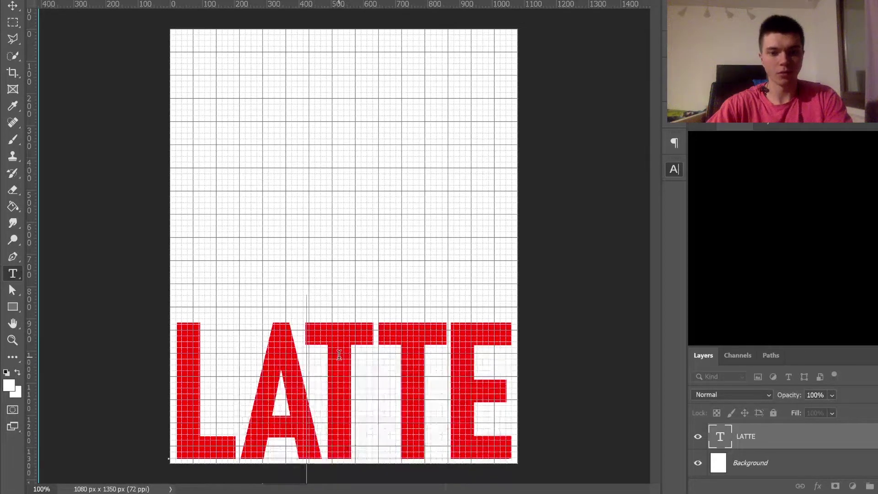
pyautogui.click(487, 364)
pyautogui.press('Left')
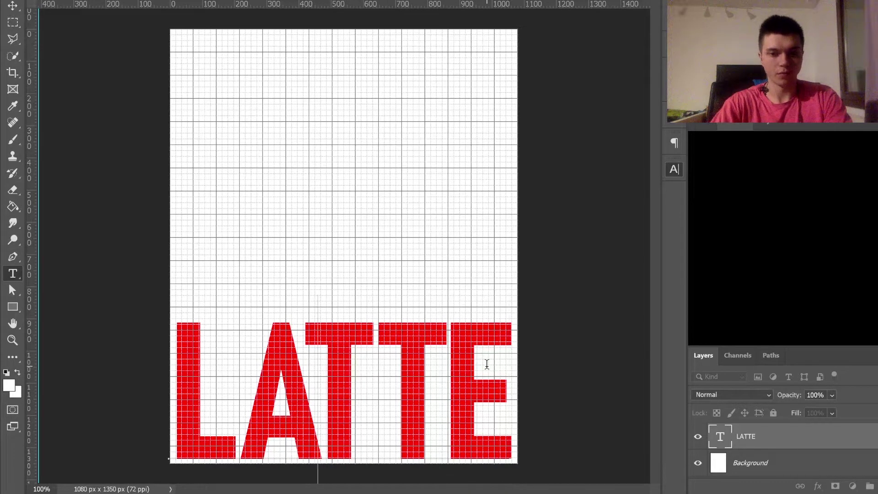
pyautogui.press('Delete')
pyautogui.press('Delete')
pyautogui.press('Delete')
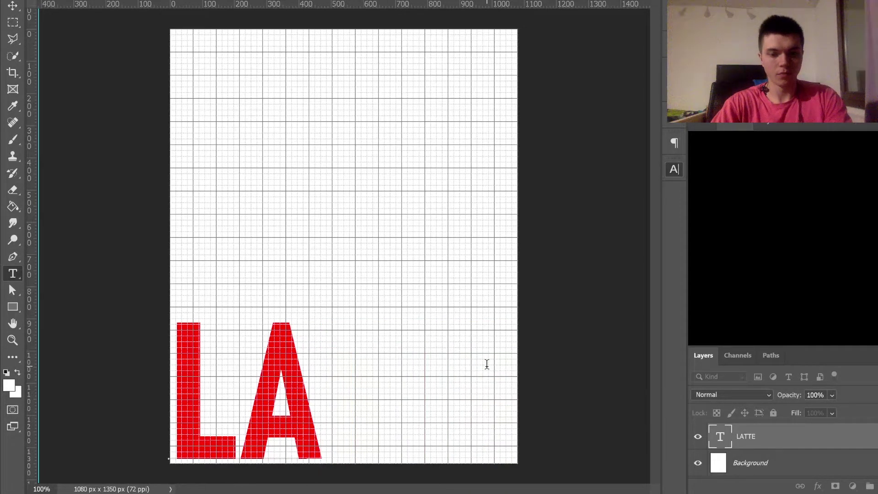
pyautogui.press('Delete')
pyautogui.write('atte')
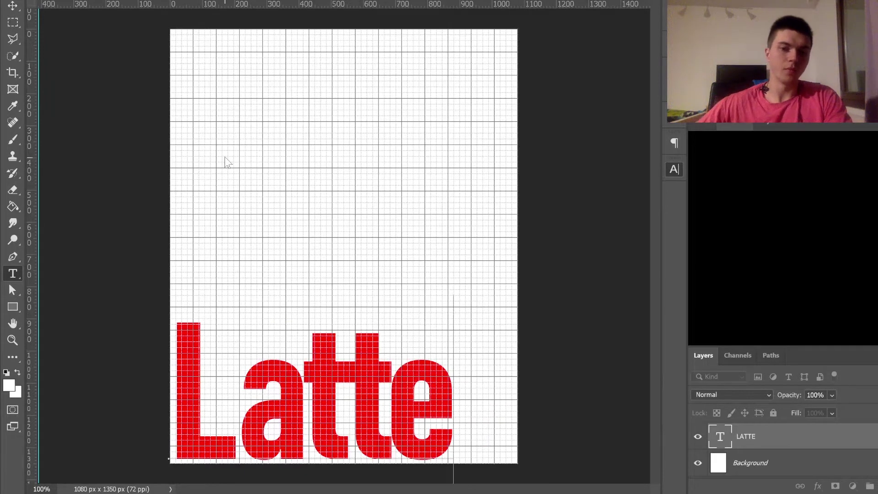
# Scale the Latte lettering up to the full width, nudge it to the bottom, and select its text
pyautogui.click(13, 5)
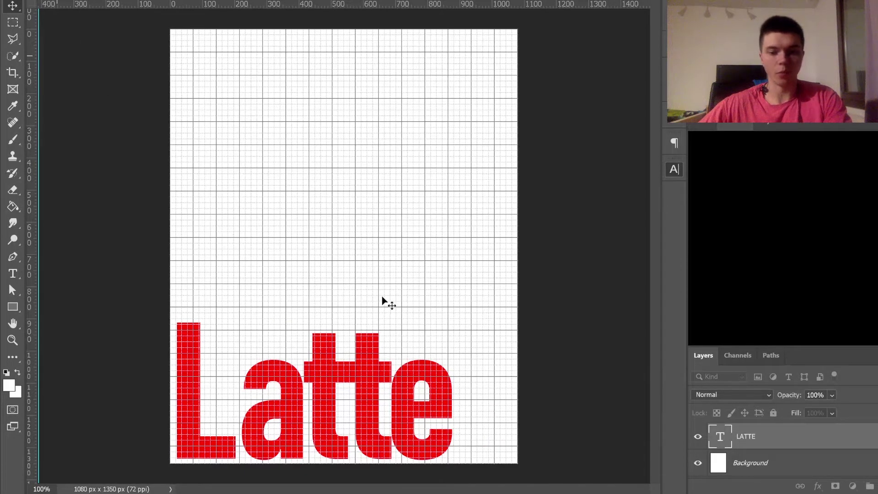
pyautogui.moveTo(453, 295); pyautogui.dragTo(526, 262)
pyautogui.press('Return')
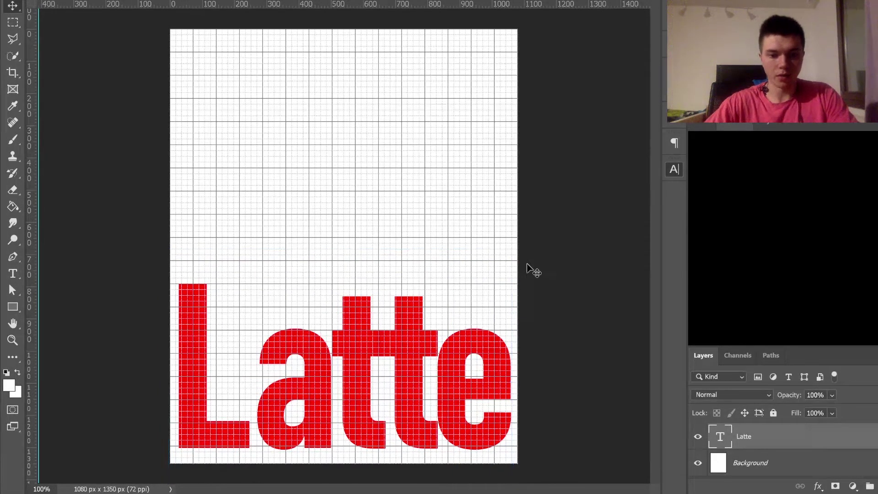
pyautogui.hotkey('shift', 'Down')
pyautogui.hotkey('shift', 'Down')
pyautogui.hotkey('shift', 'Down')
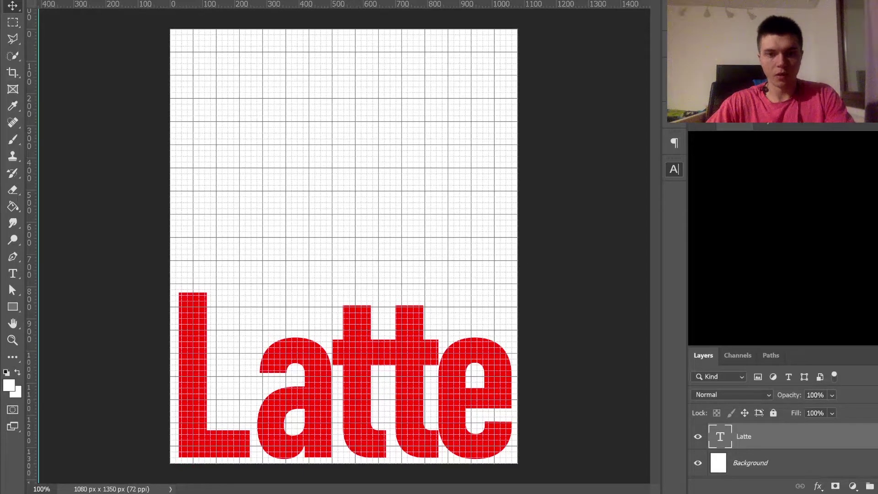
pyautogui.press('Up')
pyautogui.press('Up')
pyautogui.press('Up')
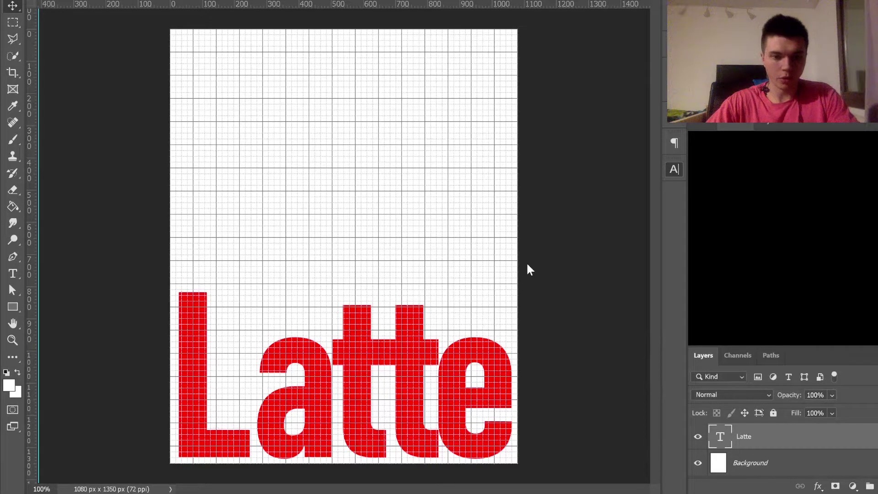
pyautogui.press('Left')
pyautogui.press('Left')
pyautogui.press('Left')
pyautogui.press('Left')
pyautogui.press('Down')
pyautogui.press('Down')
pyautogui.press('Down')
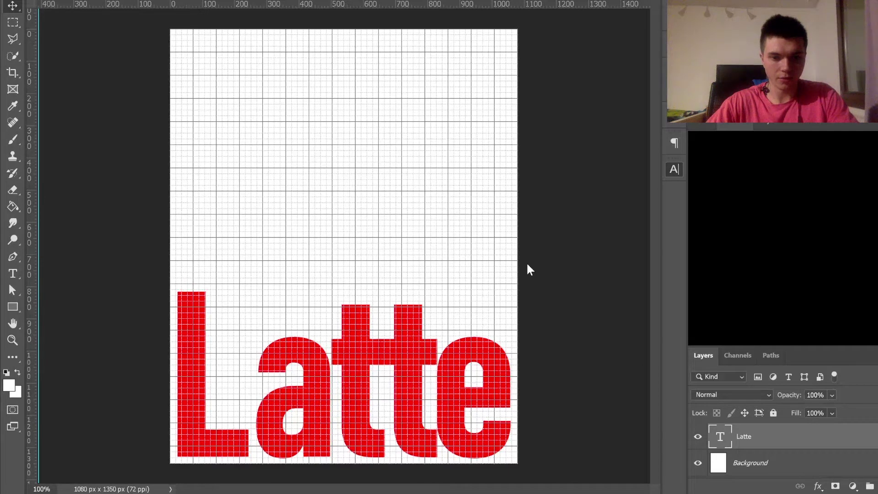
pyautogui.press('Down')
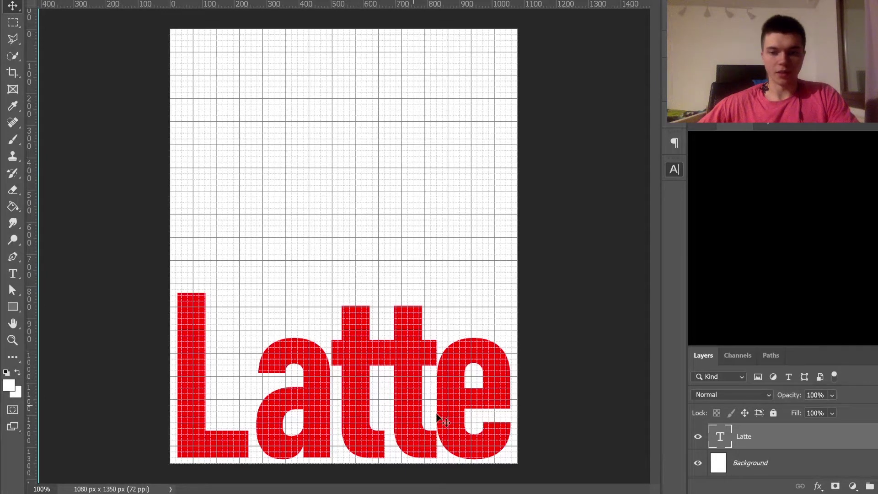
pyautogui.press('t')
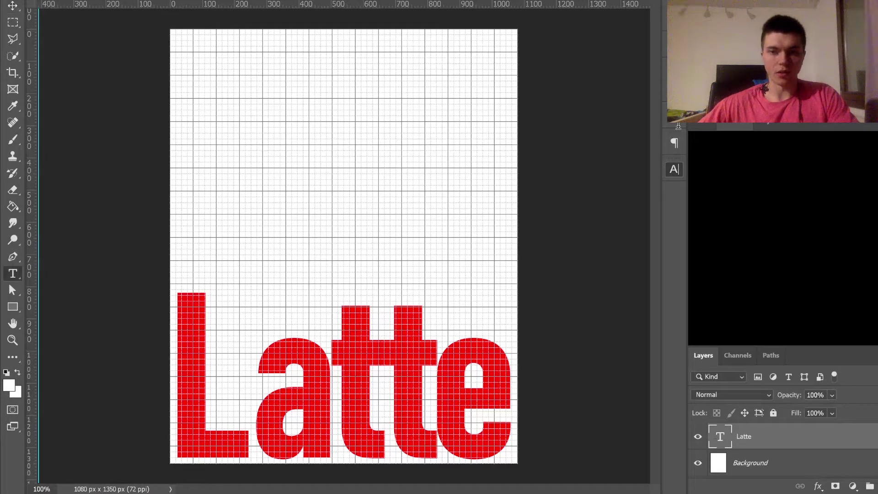
pyautogui.press('Return')
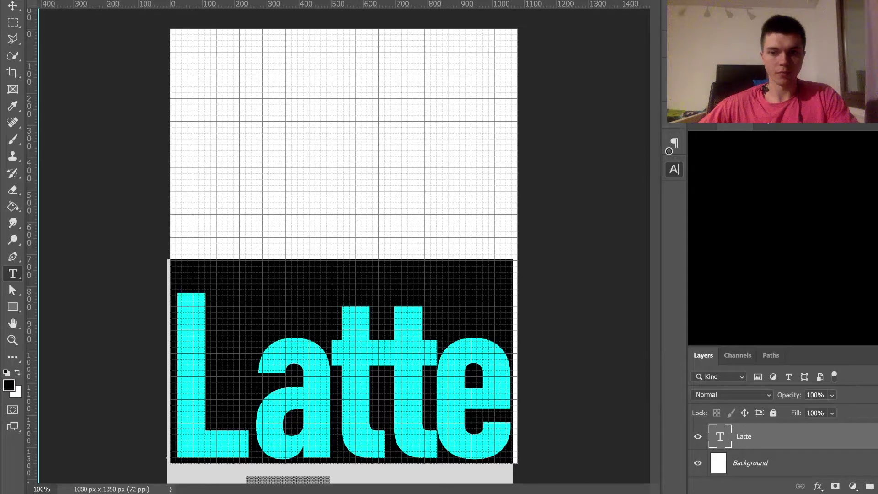
# Unlock the Background as Layer 0 and fill it solid red behind the black Latte
pyautogui.click(13, 6)
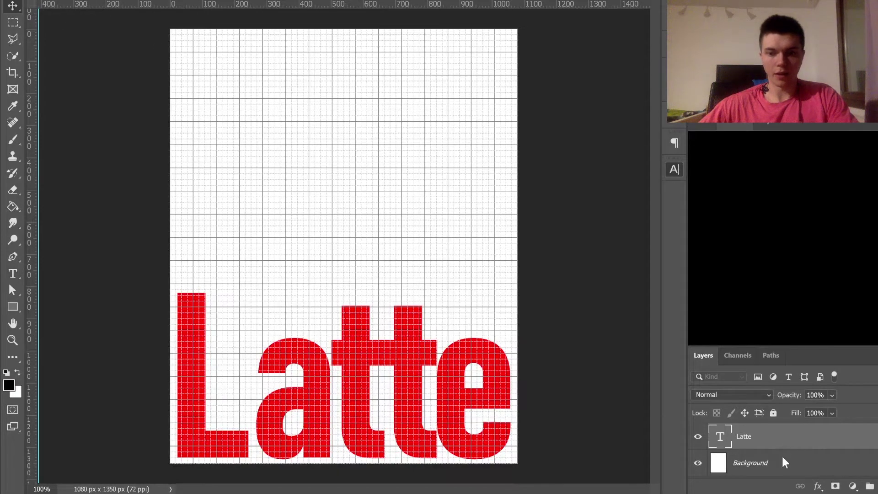
pyautogui.keyDown('alt'); pyautogui.doubleClick(763, 462); pyautogui.keyUp('alt')
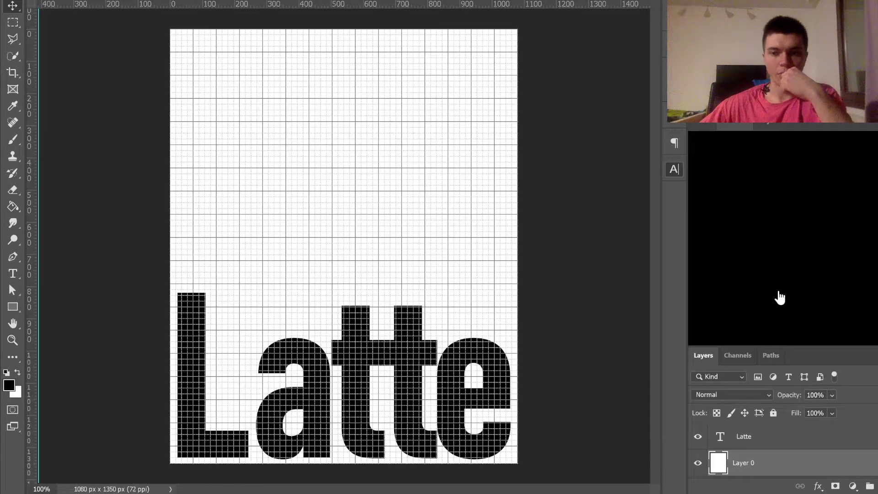
pyautogui.press('g')
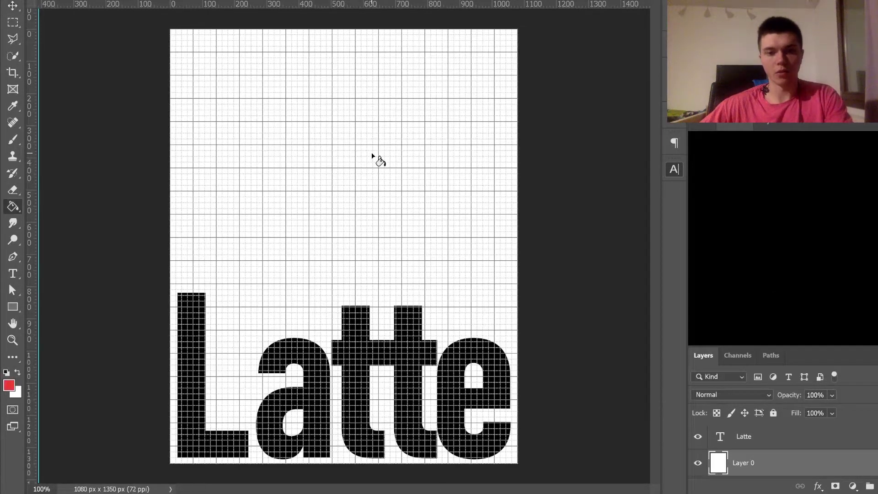
pyautogui.press('v')
pyautogui.hotkey('alt', 'BackSpace')
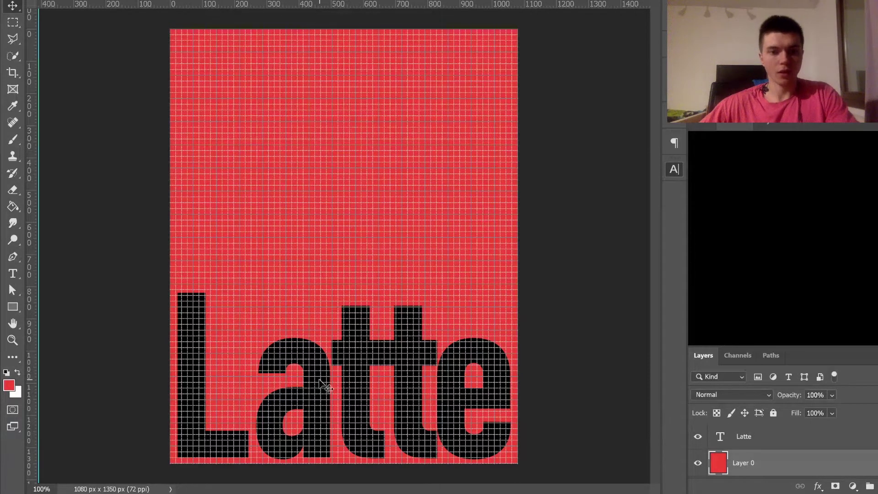
# Duplicate the Latte text and move the copy upward
pyautogui.moveTo(332, 220); pyautogui.dragTo(336, 181)
pyautogui.press('t')
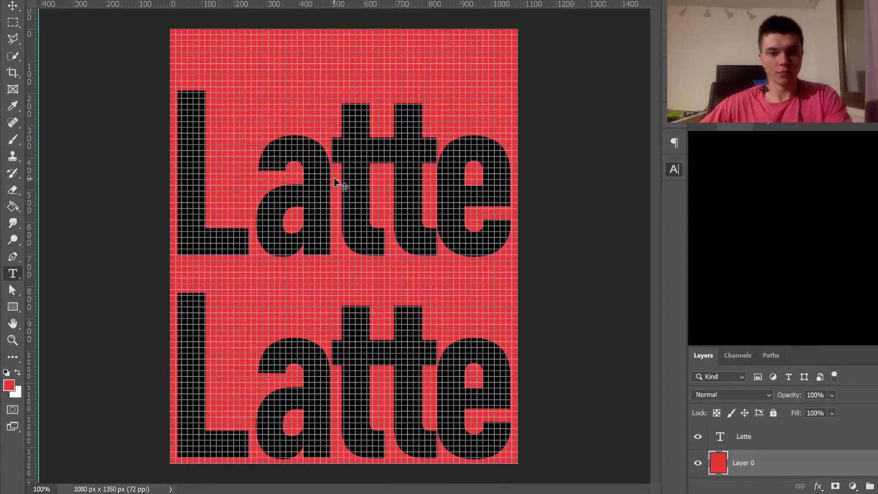
pyautogui.hotkey('ctrl', 'a')
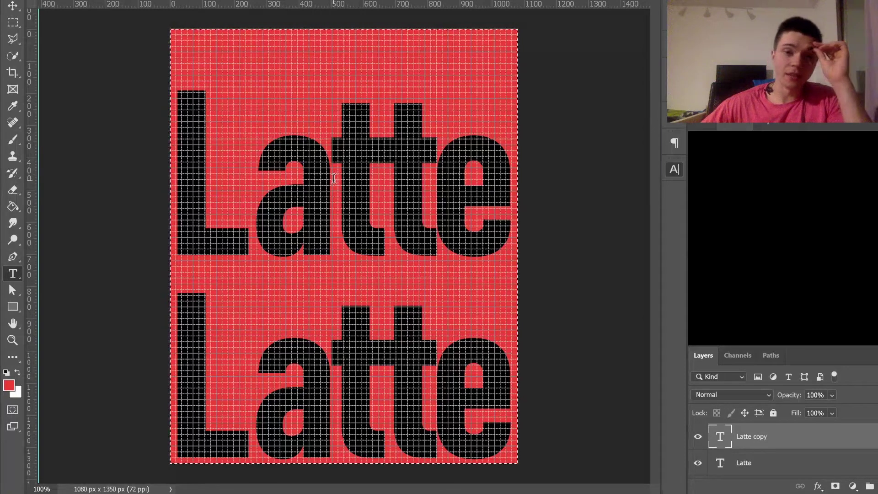
pyautogui.hotkey('ctrl', 'd')
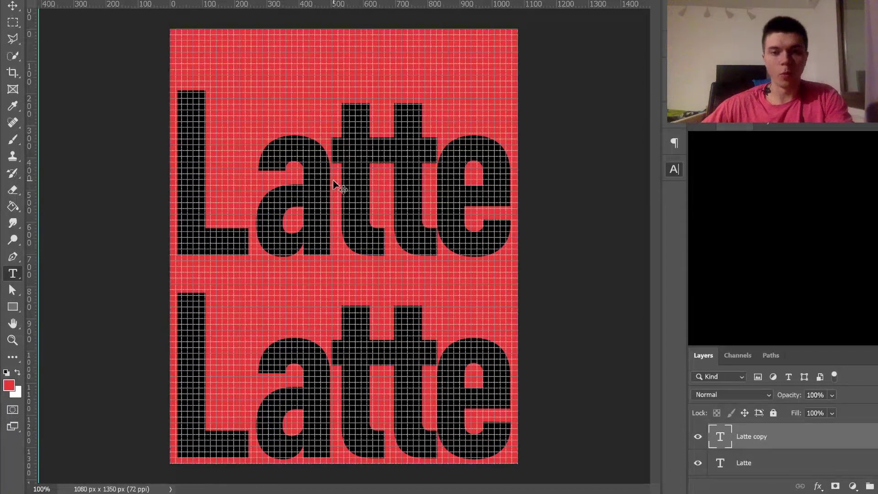
# Try several fonts on the upper Latte copy and shrink it to a small label
pyautogui.doubleClick(316, 198)
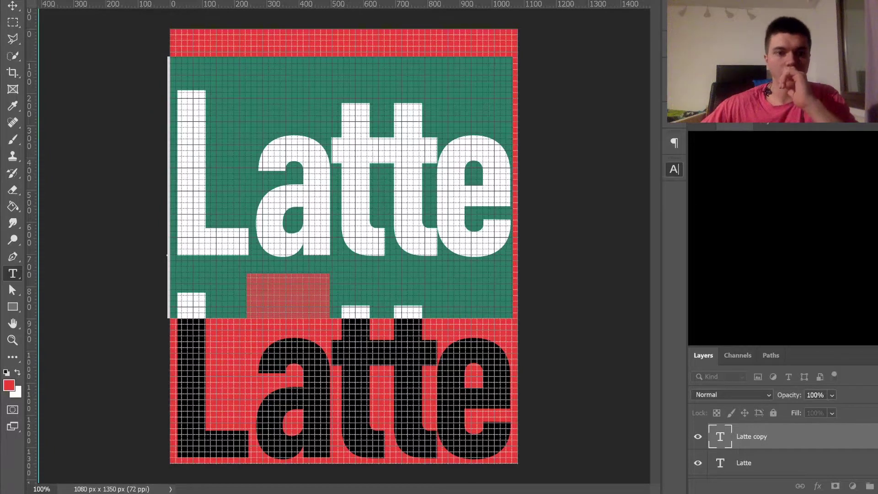
pyautogui.press('Down')
pyautogui.press('Down')
pyautogui.press('Down')
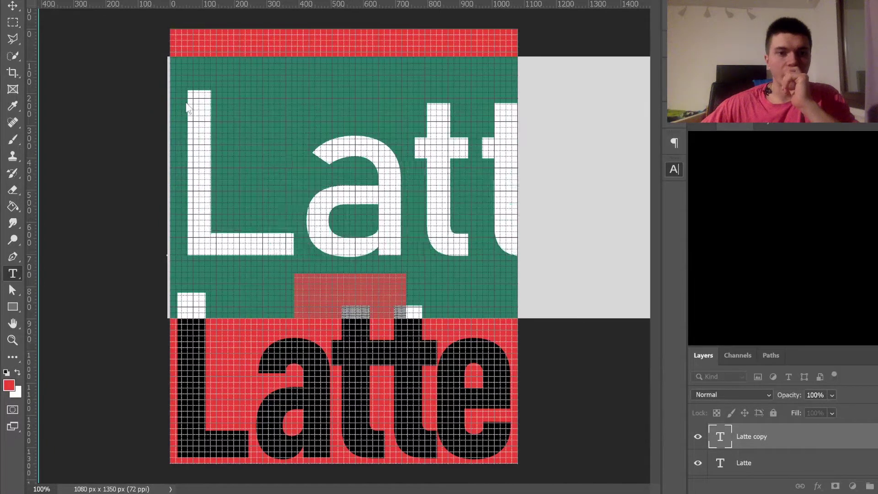
pyautogui.press('Down')
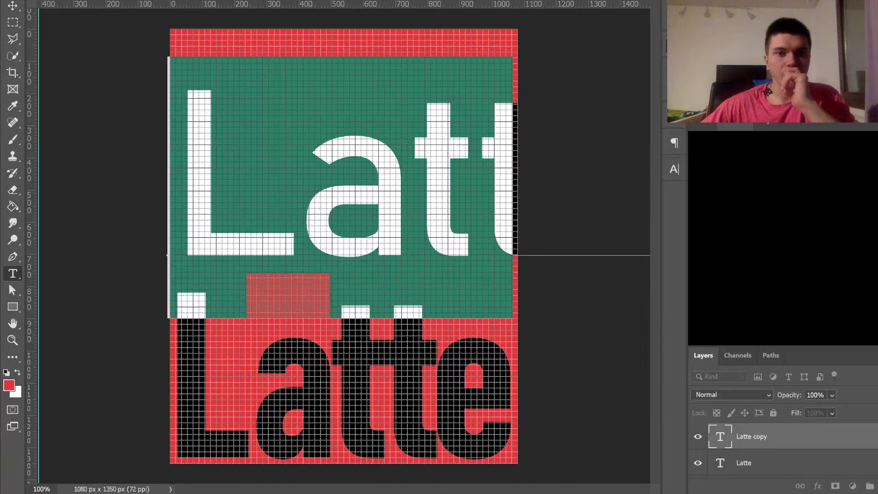
pyautogui.press('Down')
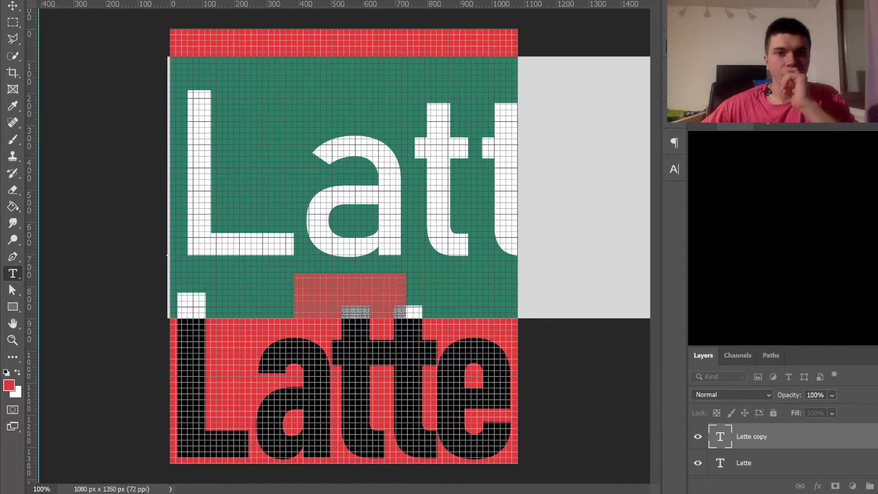
pyautogui.press('Down')
pyautogui.press('Down')
pyautogui.press('Down')
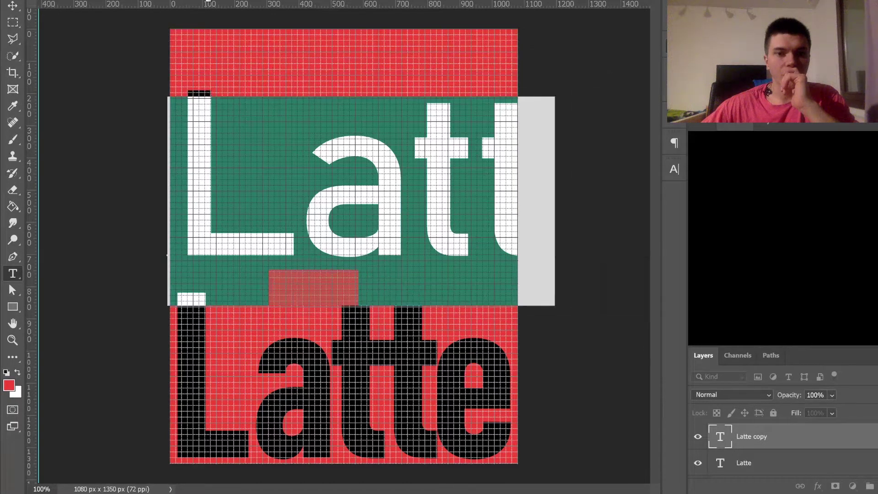
pyautogui.press('Down')
pyautogui.press('Down')
pyautogui.press('Down')
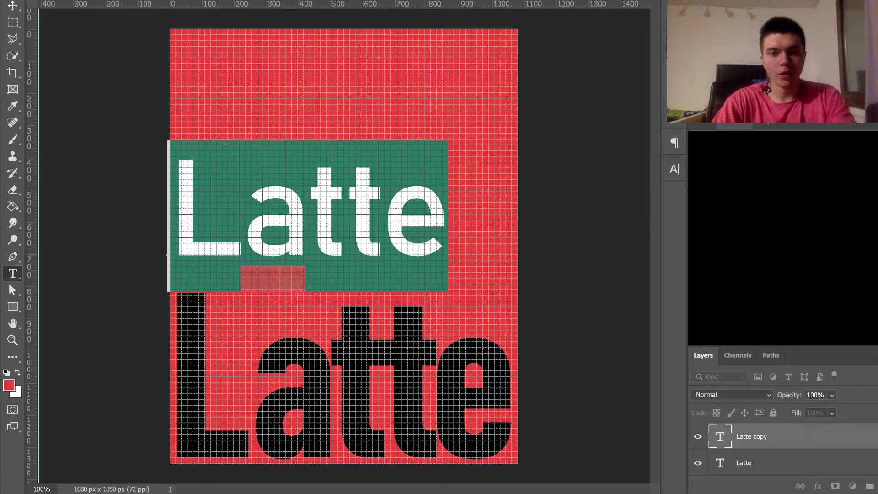
pyautogui.hotkey('ctrl', 'z')
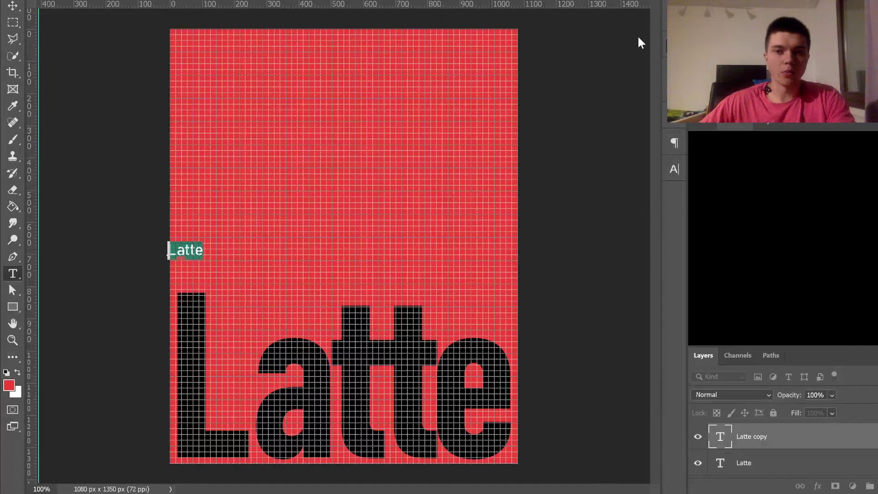
pyautogui.click(13, 6)
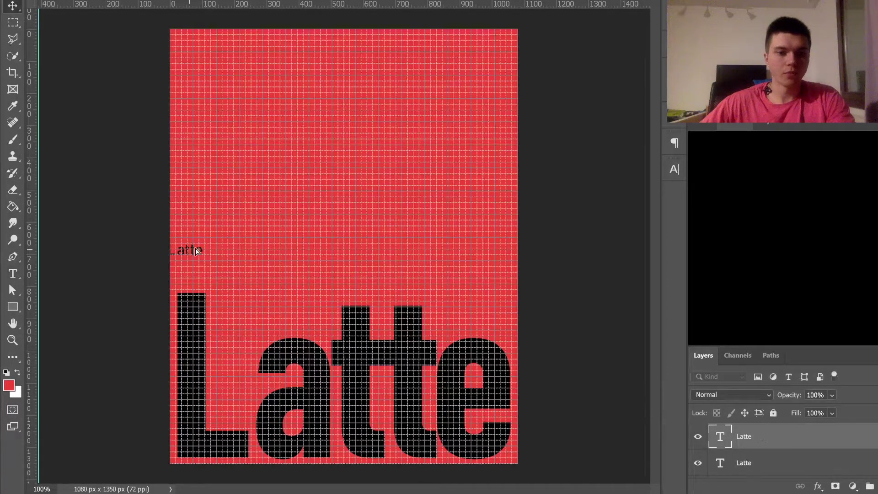
# Move the small Latte to the top-left and add a copy beside it reading 'Macchiate'
pyautogui.moveTo(196, 248); pyautogui.dragTo(235, 70)
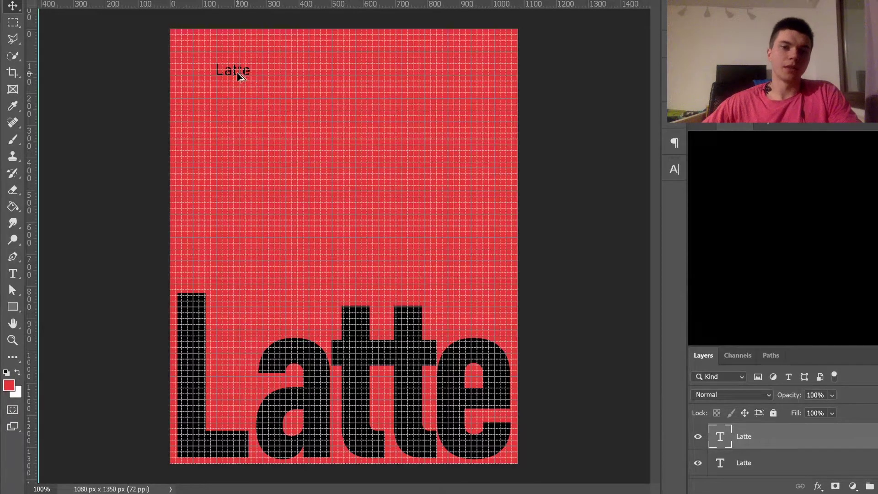
pyautogui.moveTo(238, 75); pyautogui.dragTo(354, 69)
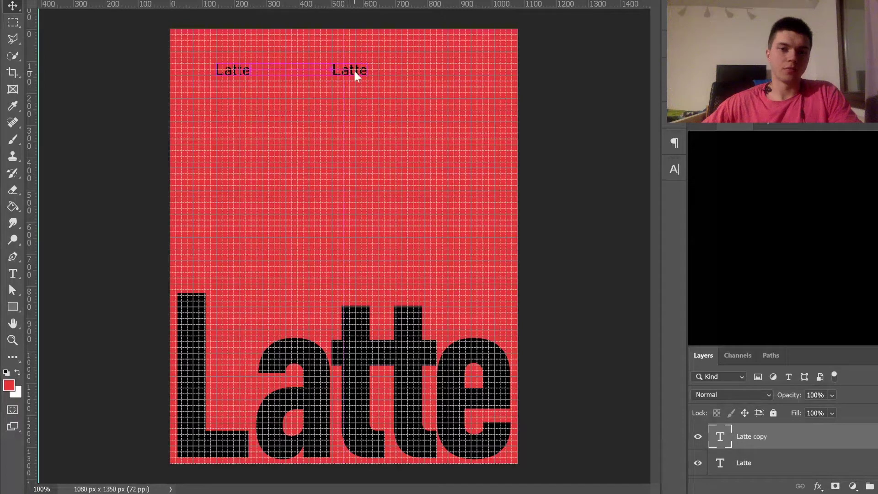
pyautogui.press('t')
pyautogui.doubleClick(355, 70)
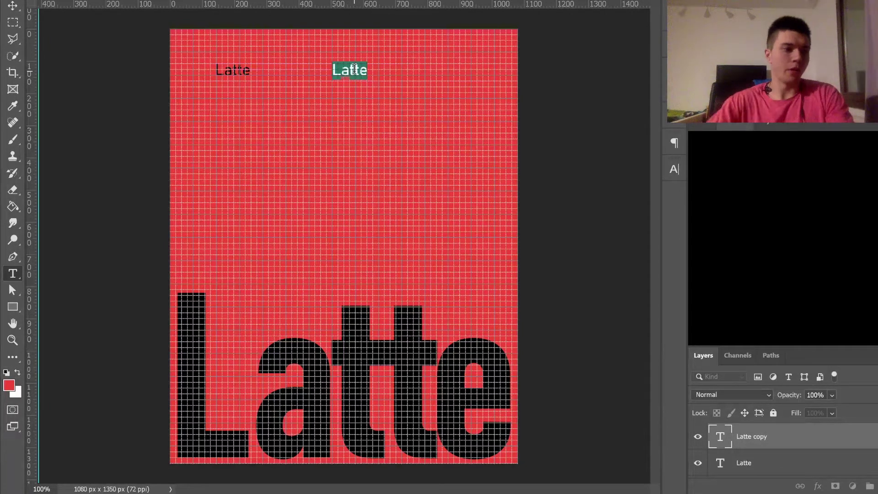
pyautogui.write('ma')
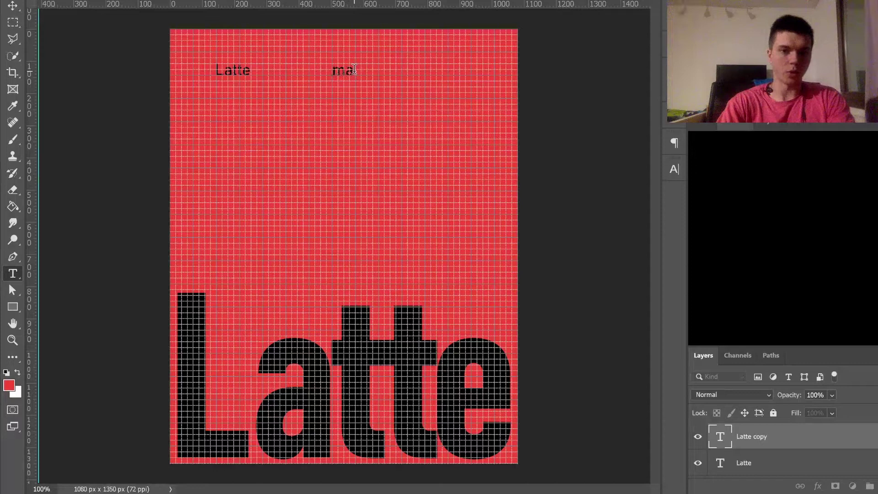
pyautogui.press('BackSpace')
pyautogui.press('BackSpace')
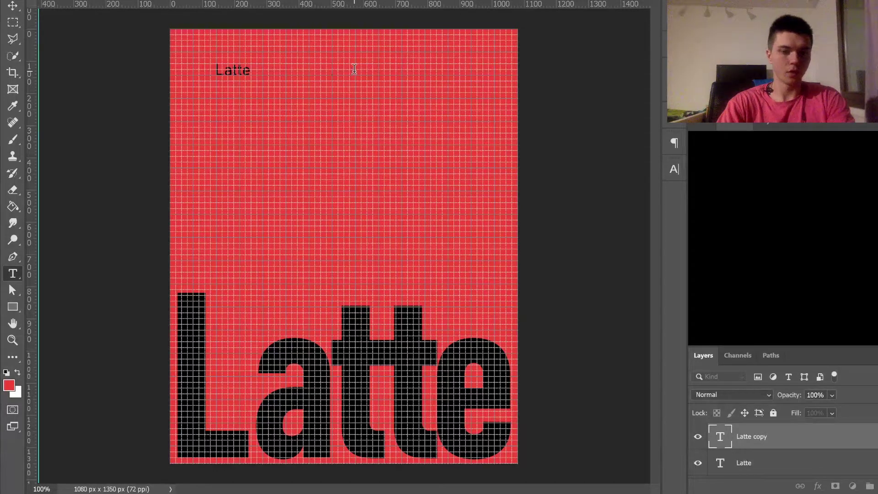
pyautogui.write('Ma')
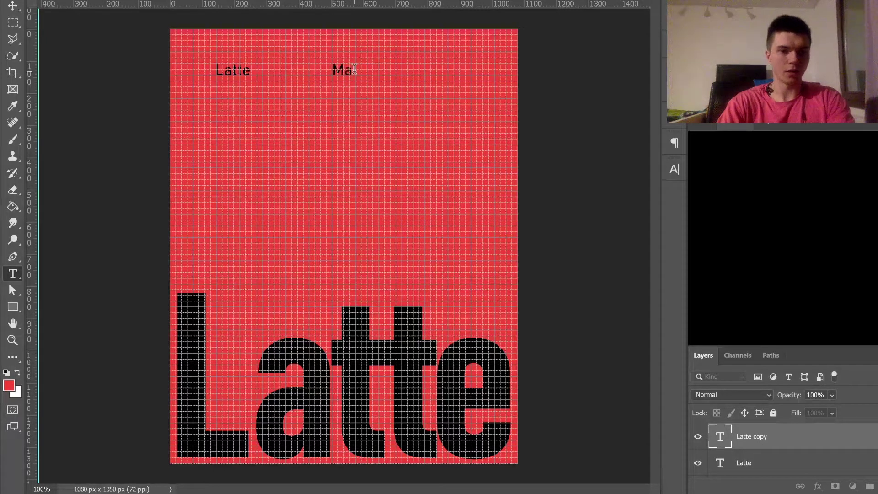
pyautogui.write('cchiate')
pyautogui.click(13, 7)
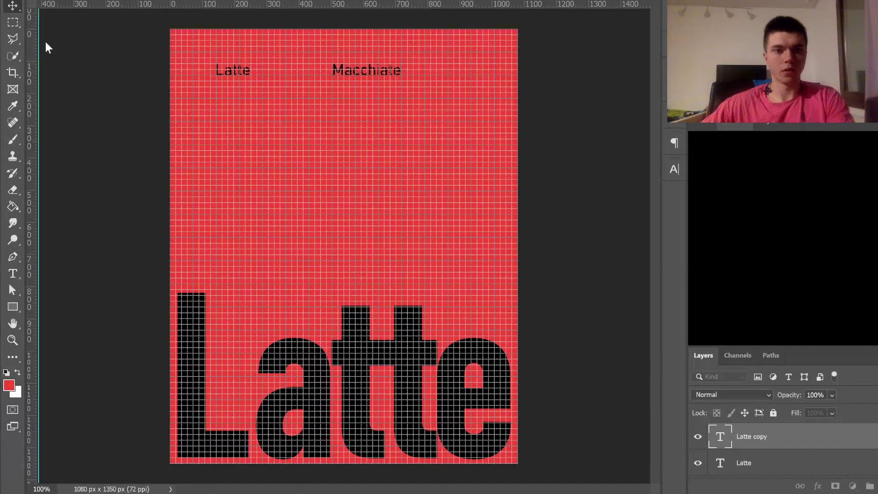
# Duplicate the small Latte below the labels, enlarge its font, and tighten its tracking
pyautogui.moveTo(239, 75); pyautogui.dragTo(245, 122)
pyautogui.press('t')
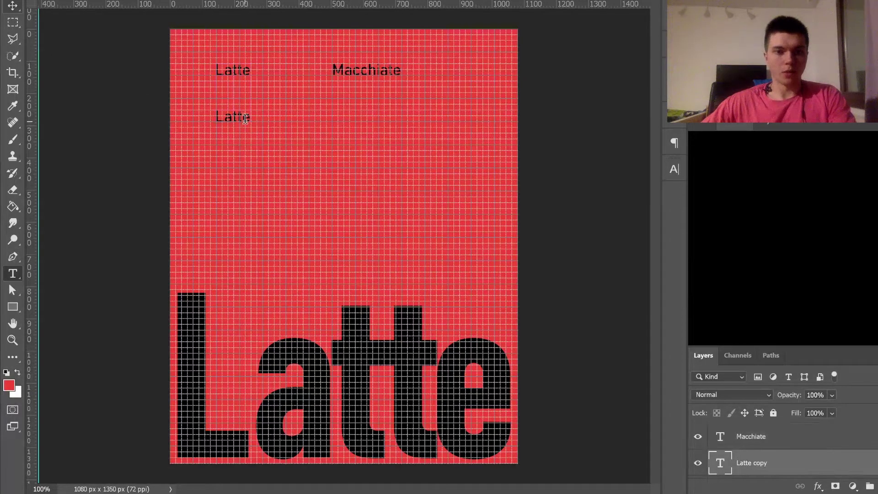
pyautogui.doubleClick(246, 118)
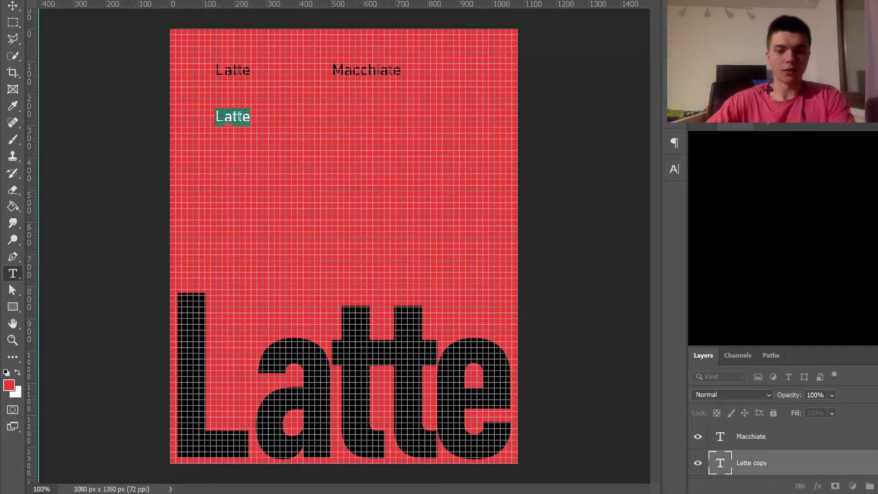
pyautogui.hotkey('ctrl', 'shift', '.')
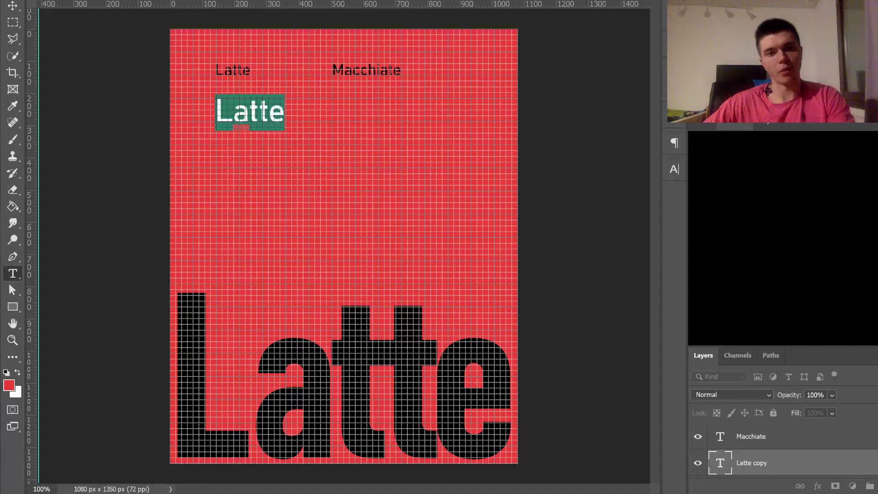
pyautogui.hotkey('ctrl', 'shift', '.')
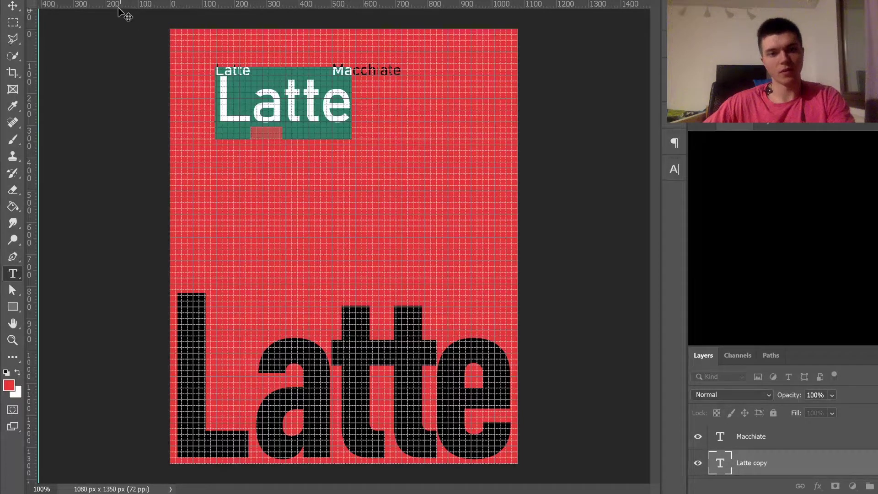
pyautogui.click(13, 6)
pyautogui.moveTo(276, 113)
pyautogui.mouseDown()
pyautogui.moveTo(271, 135)
pyautogui.moveTo(271, 113)
pyautogui.mouseUp()
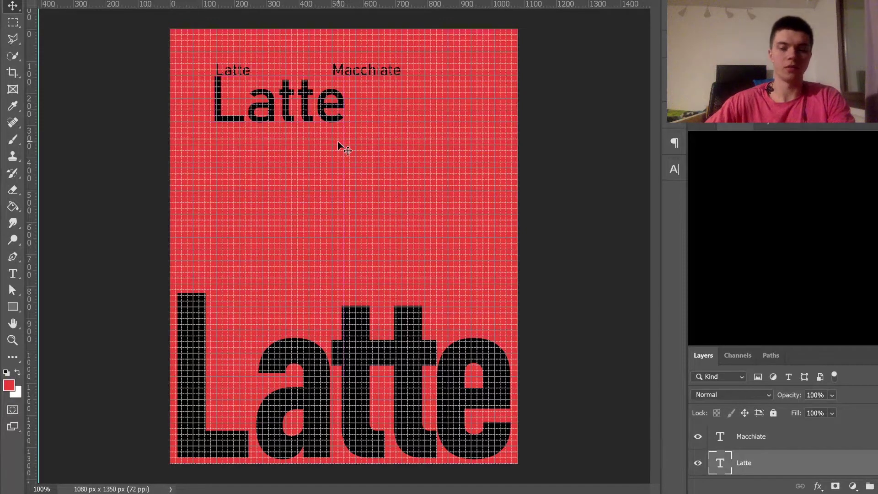
pyautogui.hotkey('alt', 'Left')
pyautogui.hotkey('alt', 'Left')
pyautogui.hotkey('alt', 'Left')
pyautogui.hotkey('alt', 'Left')
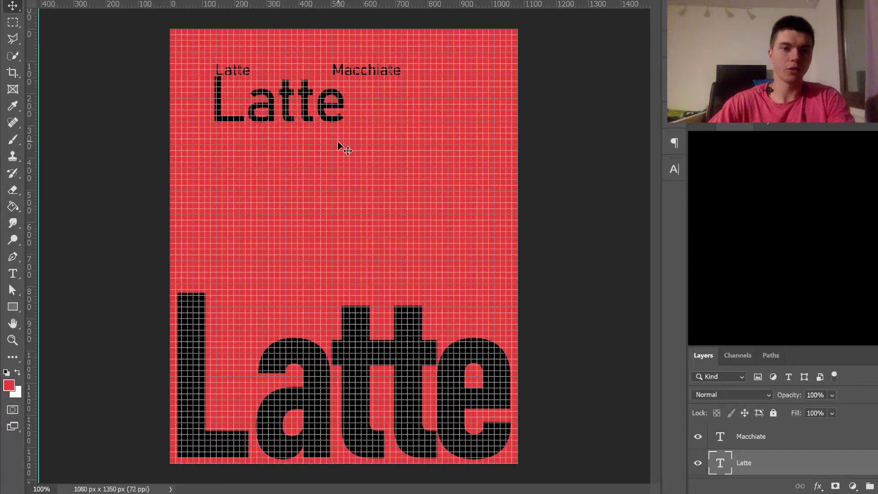
# Replace the enlarged copy's wording with the date '27/12/2021'
pyautogui.doubleClick(311, 112)
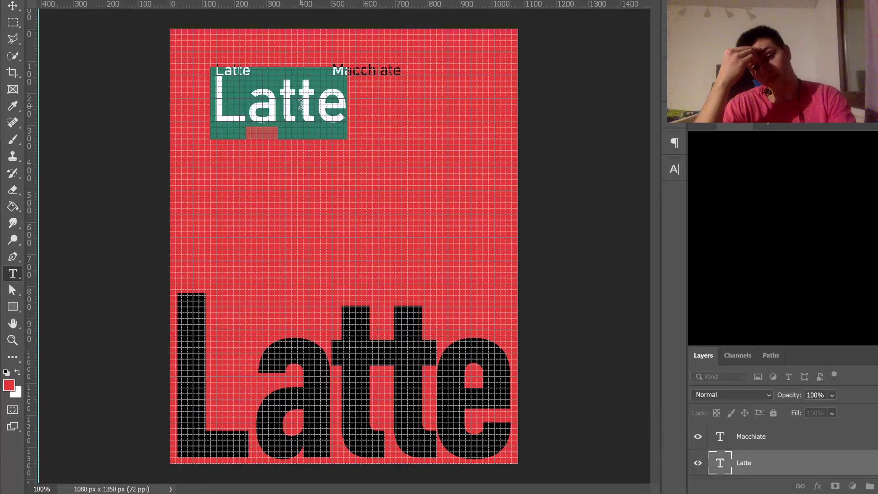
pyautogui.click(300, 105)
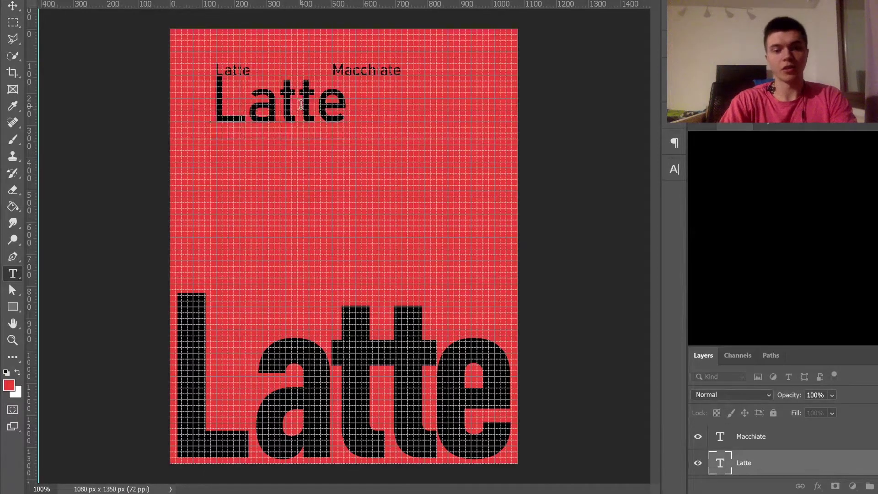
pyautogui.write('27/')
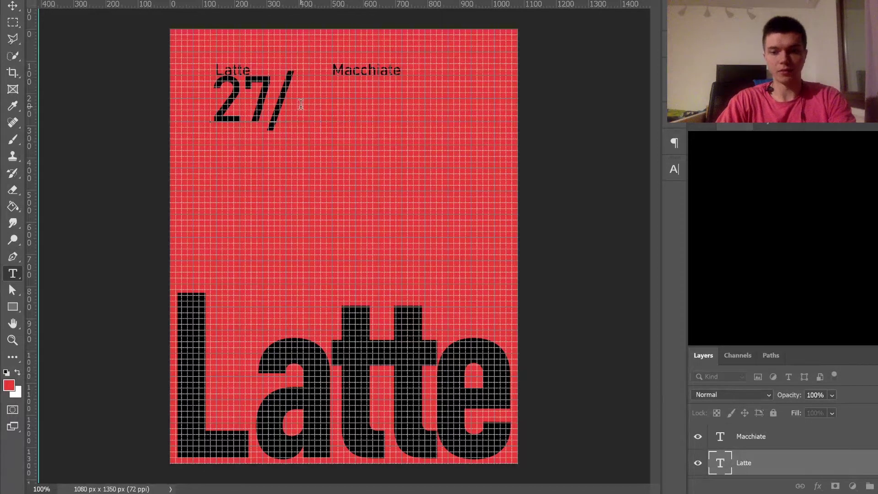
pyautogui.write('12')
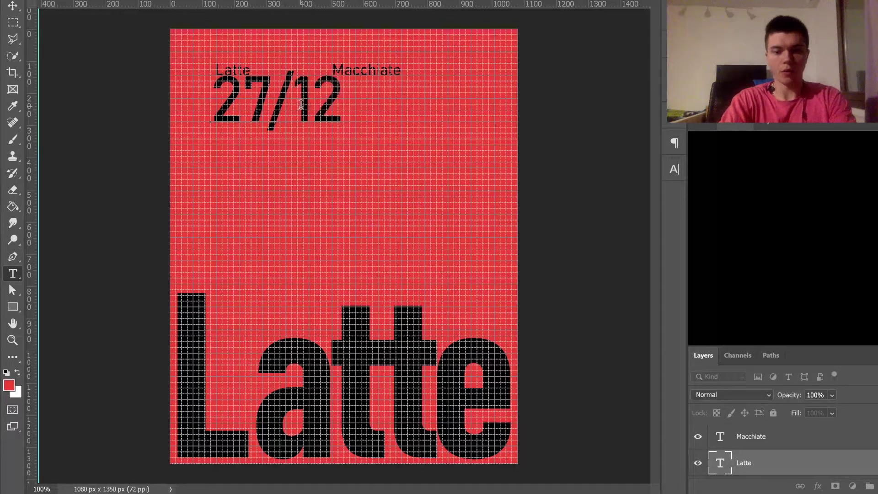
pyautogui.write('/')
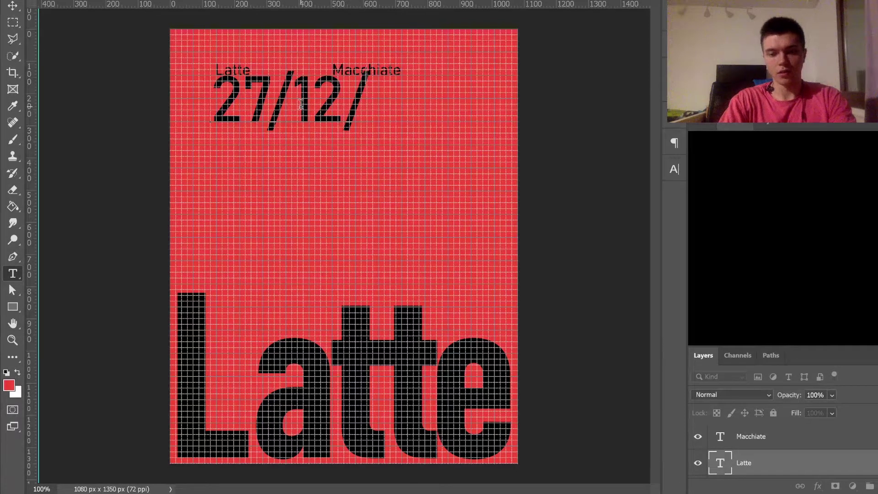
pyautogui.write('2021')
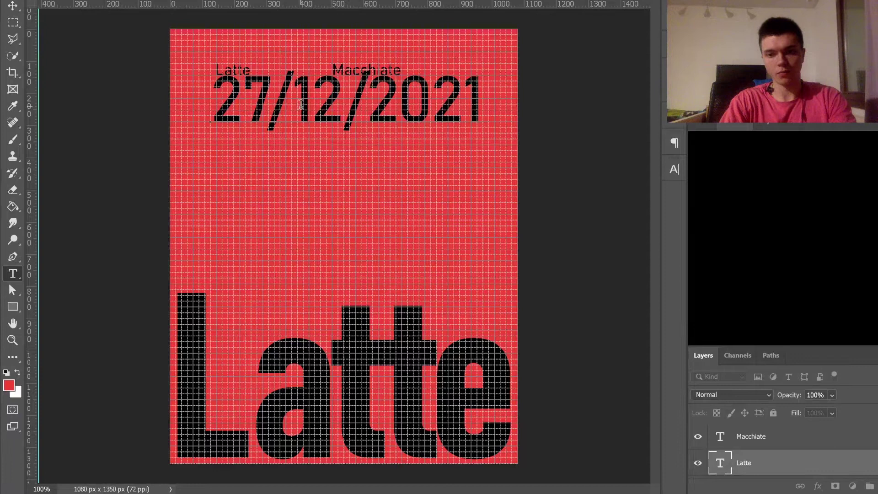
pyautogui.click(13, 7)
# Nudge the date line down and start swapping its slashes for vertical bars (27|12|2021)
pyautogui.hotkey('shift', 'Down')
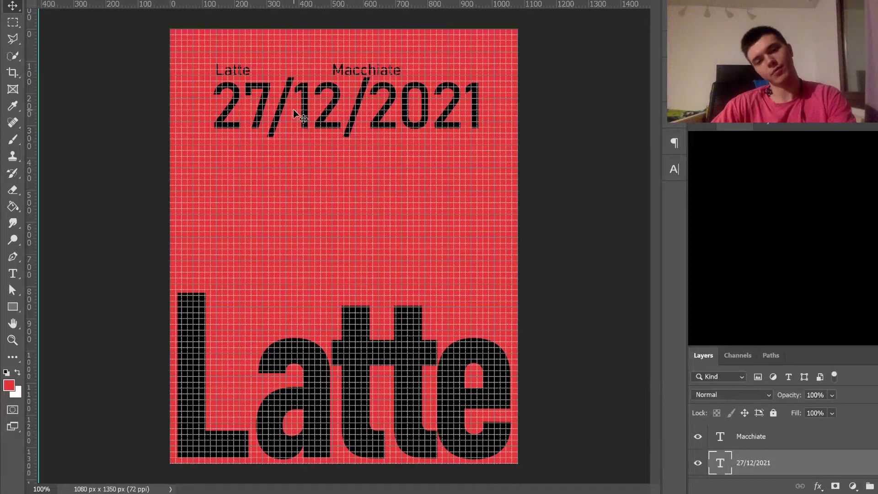
pyautogui.press('t')
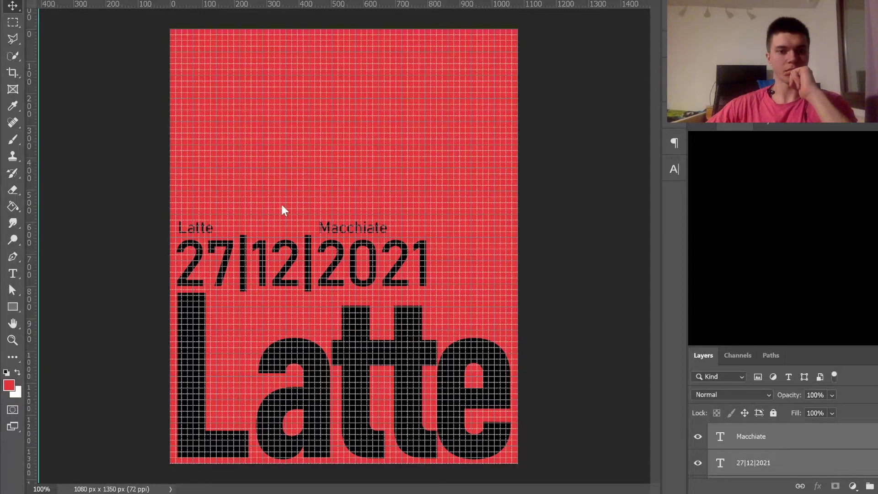
# Hide the layout grid and set the poster text colour to dark navy
pyautogui.hotkey('ctrl', "'")
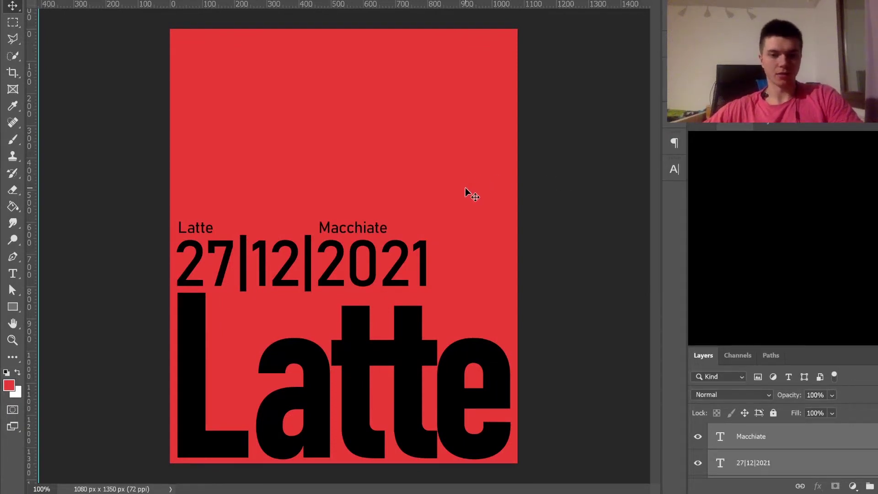
pyautogui.scroll(-2, 750, 438)
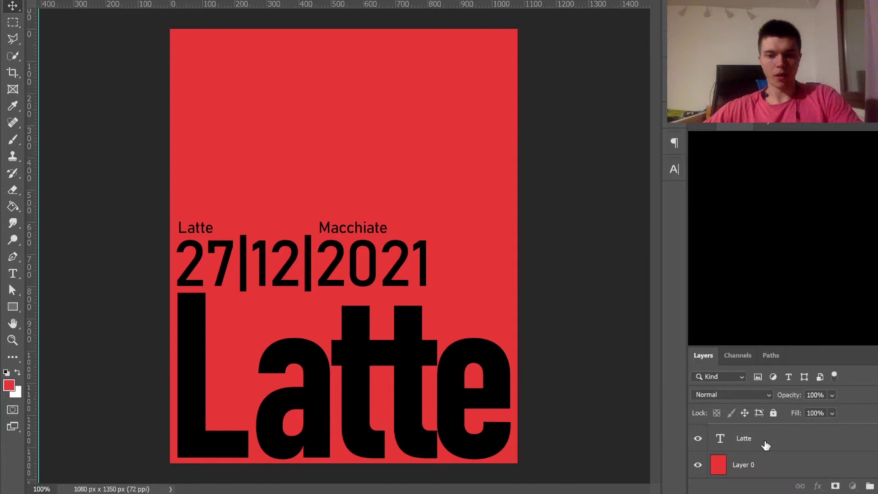
pyautogui.click(766, 444)
pyautogui.scroll(2, 766, 445)
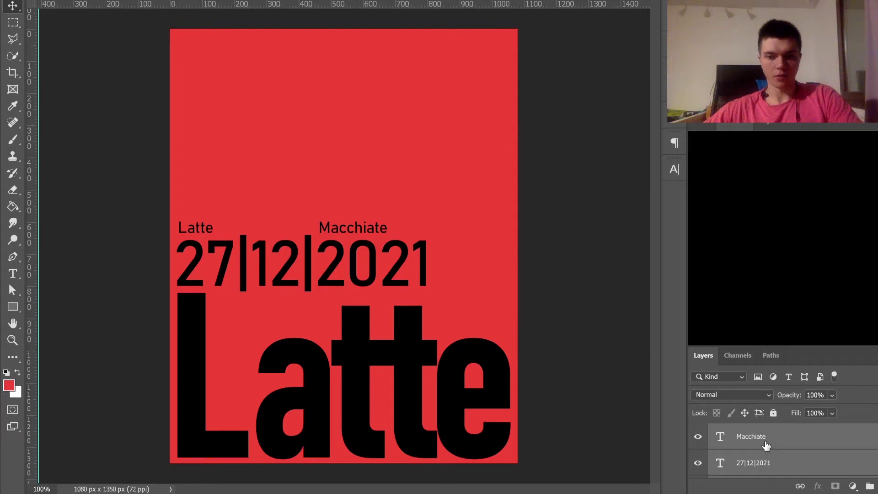
pyautogui.click(675, 168)
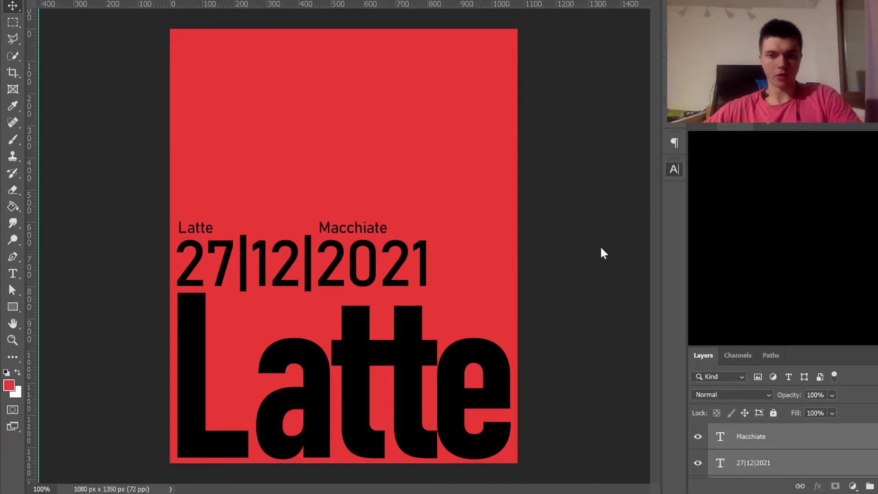
pyautogui.press('i')
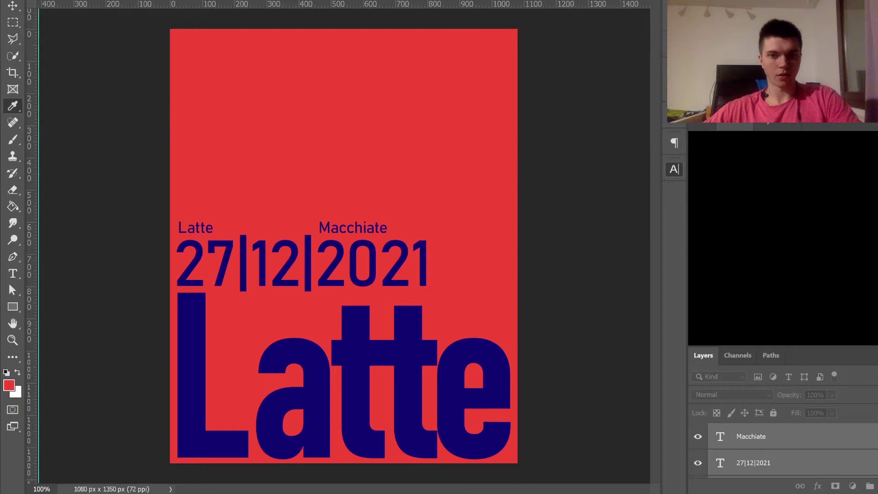
pyautogui.press('v')
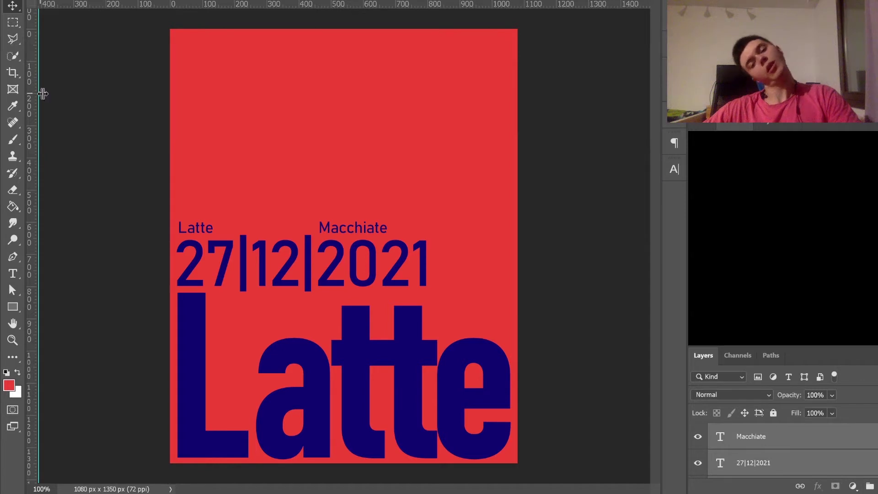
# Select the Latte, Macchiate and date text layers together for grouping
pyautogui.click(538, 298)
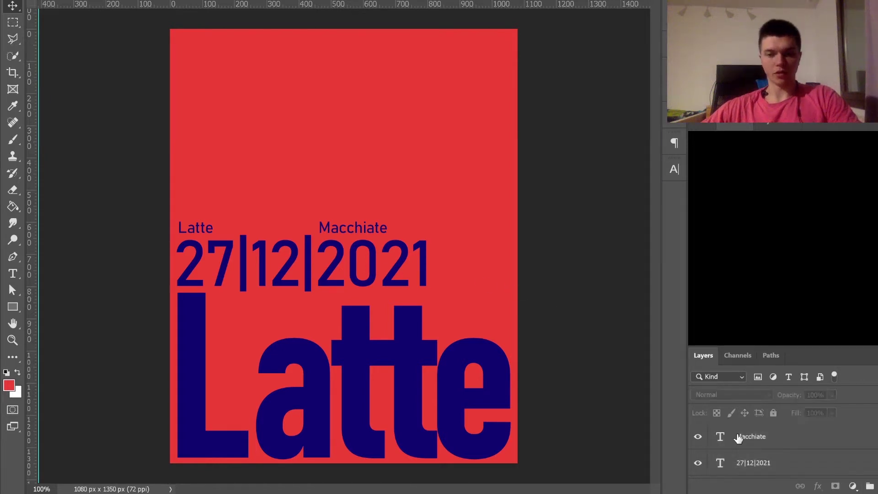
pyautogui.scroll(-2, 777, 474)
pyautogui.click(831, 437)
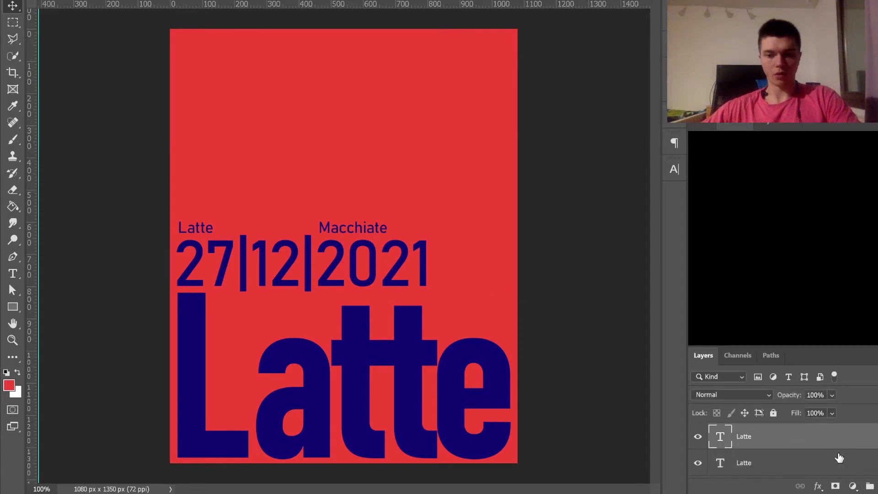
pyautogui.scroll(2, 842, 453)
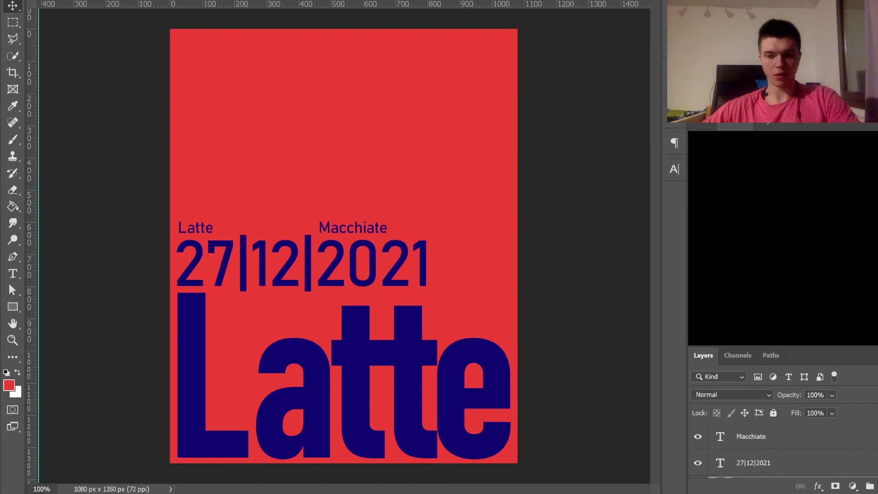
pyautogui.keyDown('shift'); pyautogui.click(822, 440); pyautogui.keyUp('shift')
# Group the header layers into Group 1 and move it to the poster's top edge
pyautogui.hotkey('ctrl', 'g')
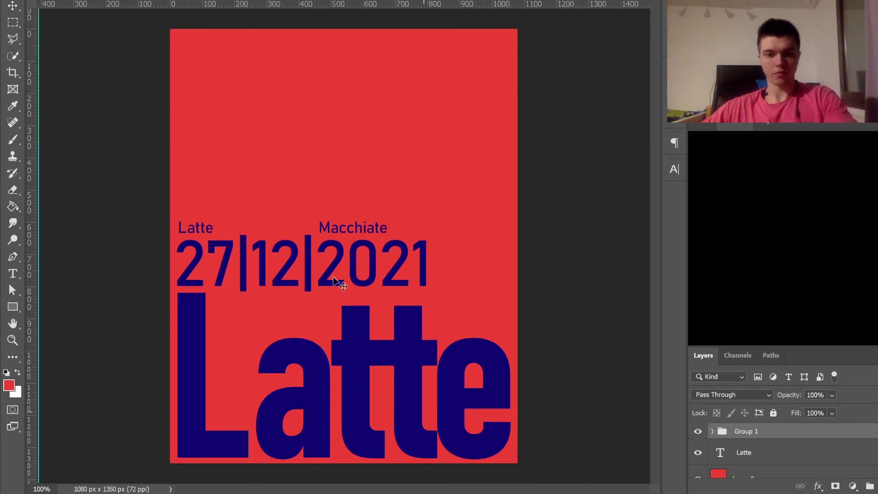
pyautogui.moveTo(326, 269); pyautogui.dragTo(295, 86)
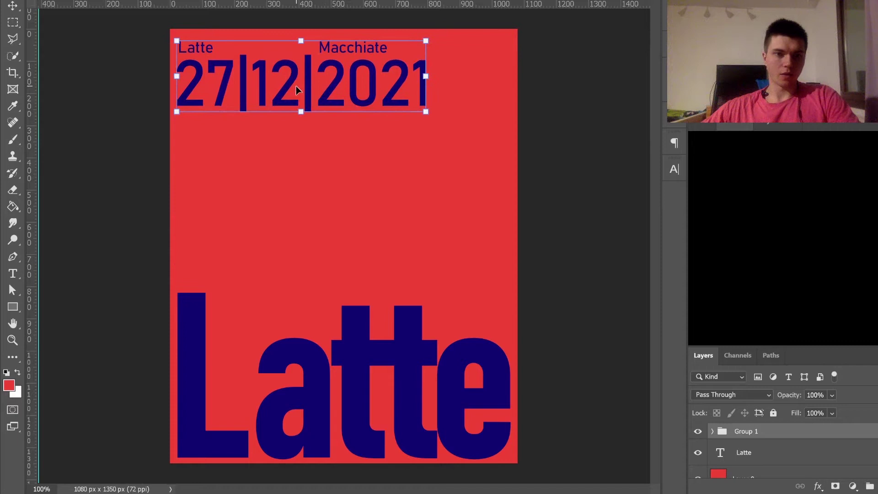
pyautogui.hotkey('shift', 'Up')
pyautogui.hotkey('shift', 'Up')
pyautogui.hotkey('shift', 'Up')
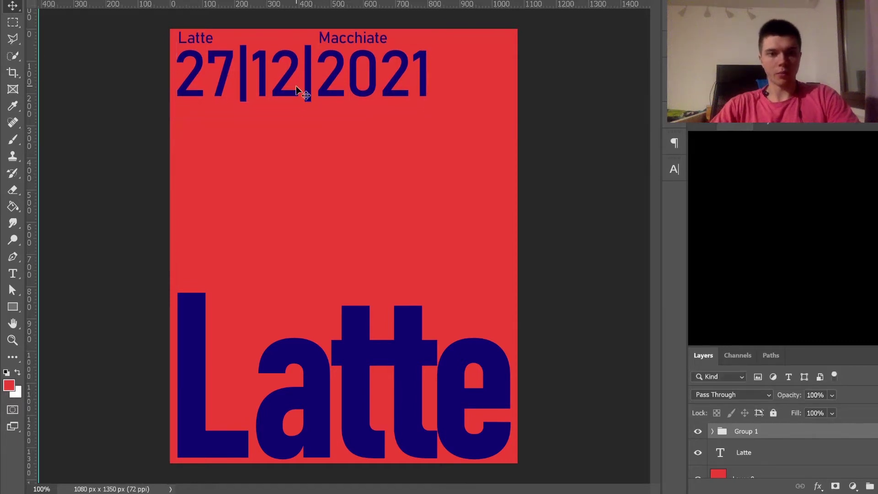
pyautogui.press('Down')
pyautogui.press('Down')
pyautogui.press('Down')
pyautogui.press('Down')
pyautogui.press('Down')
pyautogui.press('Down')
pyautogui.press('Down')
pyautogui.press('Down')
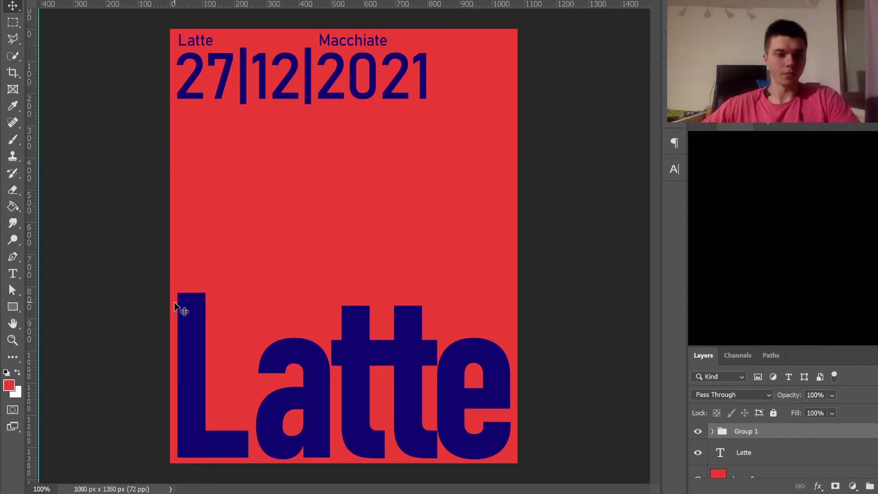
pyautogui.click(13, 309)
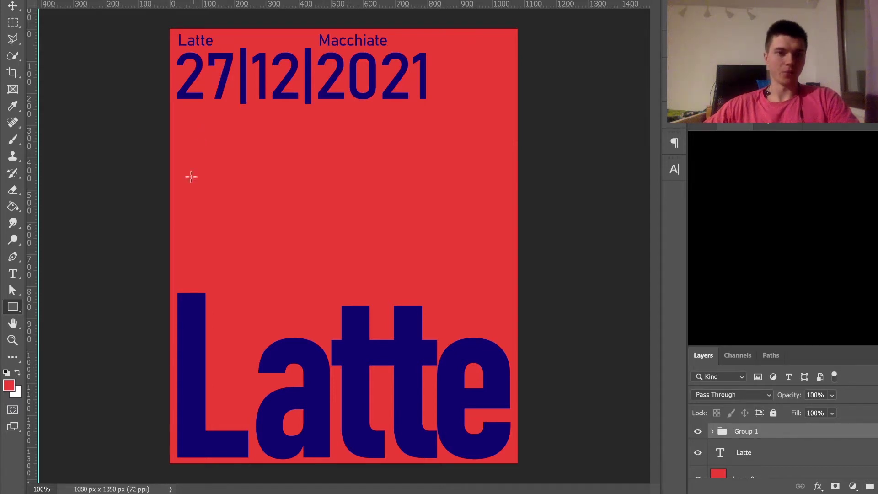
# Start a new text line below the date and type 'Latte macchia'
pyautogui.click(13, 274)
pyautogui.click(214, 148)
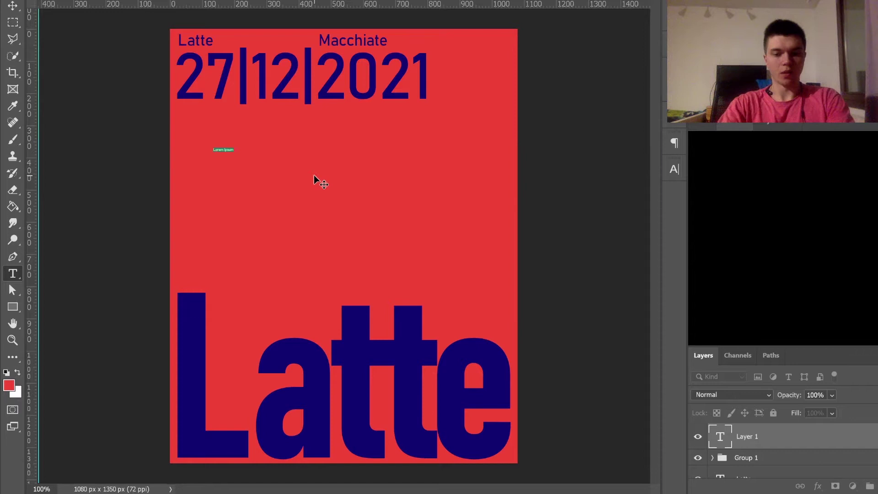
pyautogui.write('Latte')
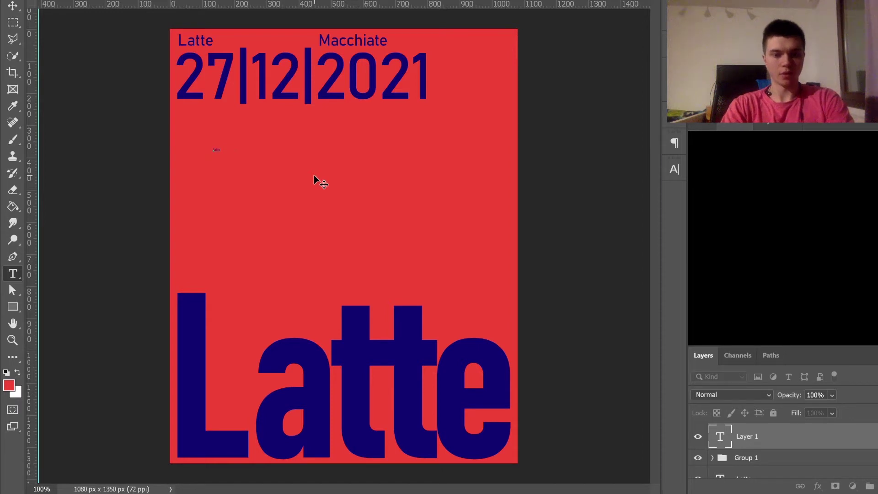
pyautogui.write(' macchiato - latte macchiato - latte macchiato - latte macchiato - latte macchiato')
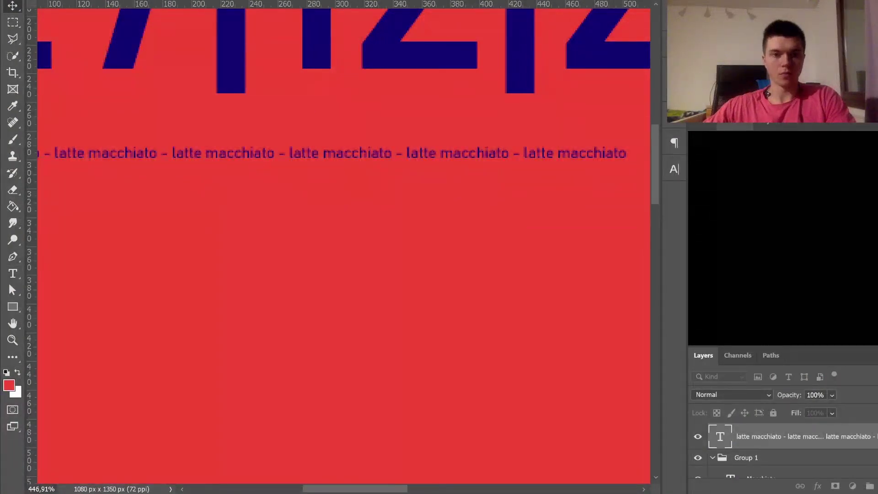
# Correct the 'Macchiate' typo so the header reads 'Macchiato'
pyautogui.press('z')
pyautogui.scroll(-10, 342, 186)
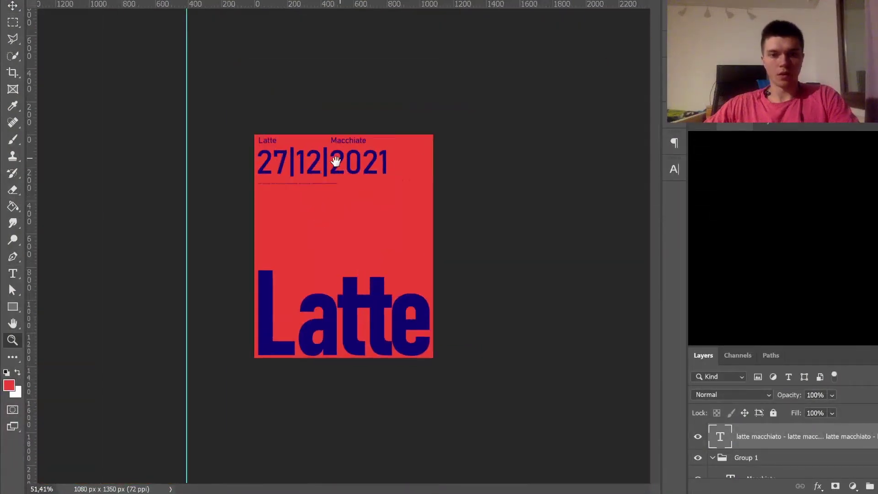
pyautogui.scroll(3, 328, 178)
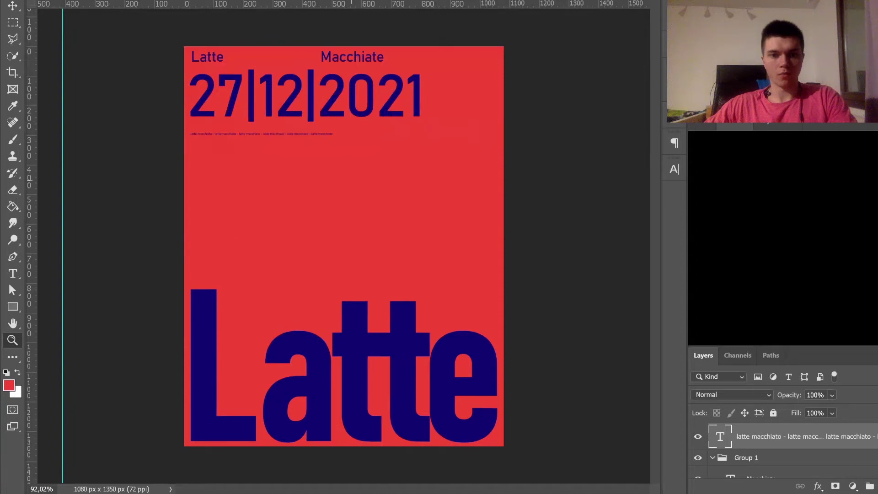
pyautogui.press('v')
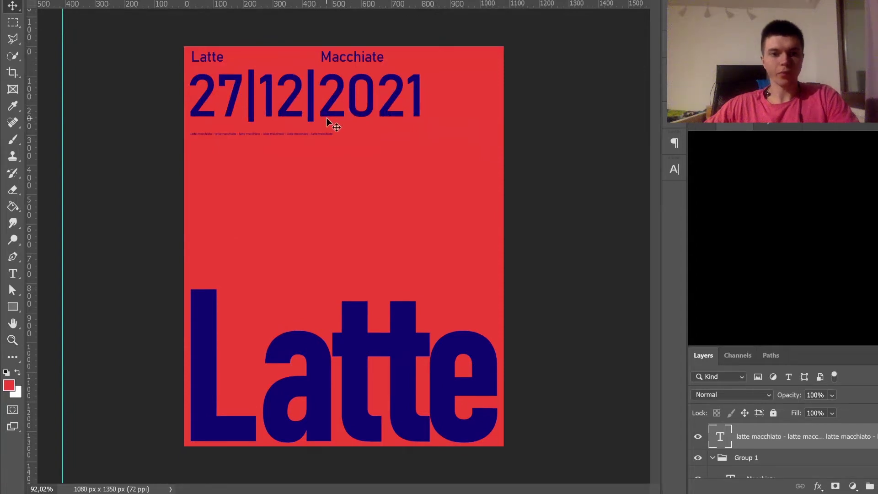
pyautogui.press('t')
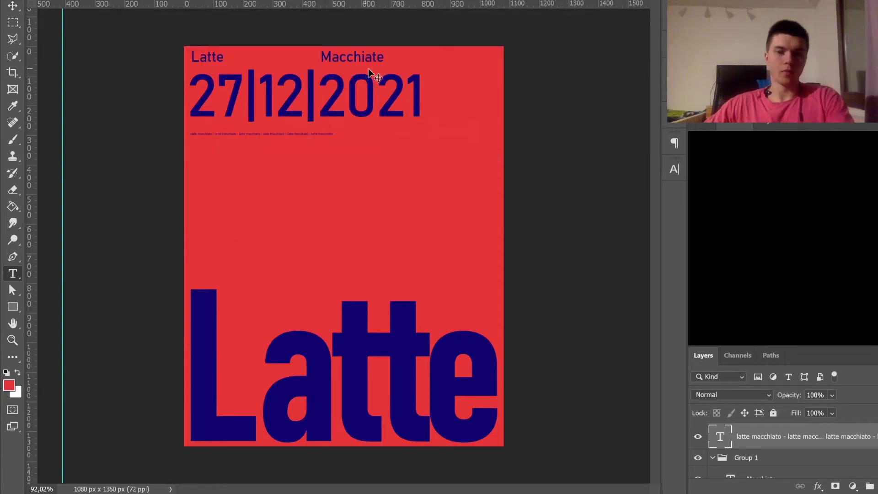
pyautogui.click(385, 55)
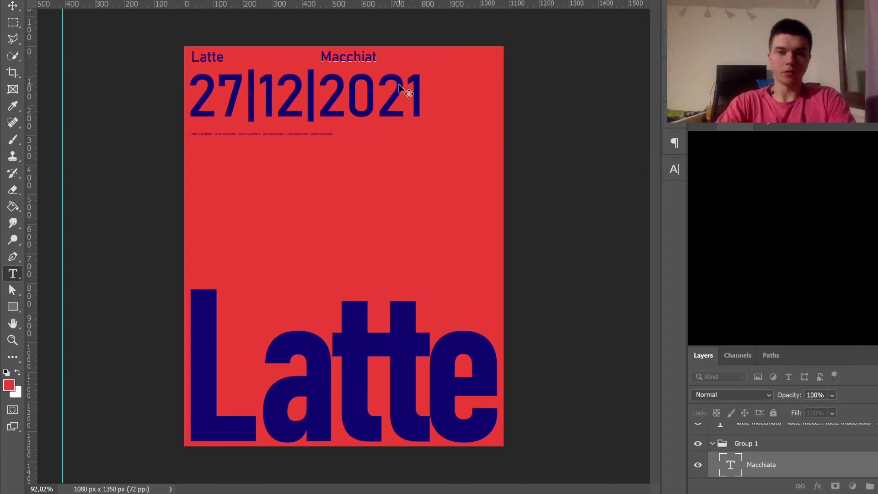
pyautogui.press('BackSpace')
pyautogui.write('o')
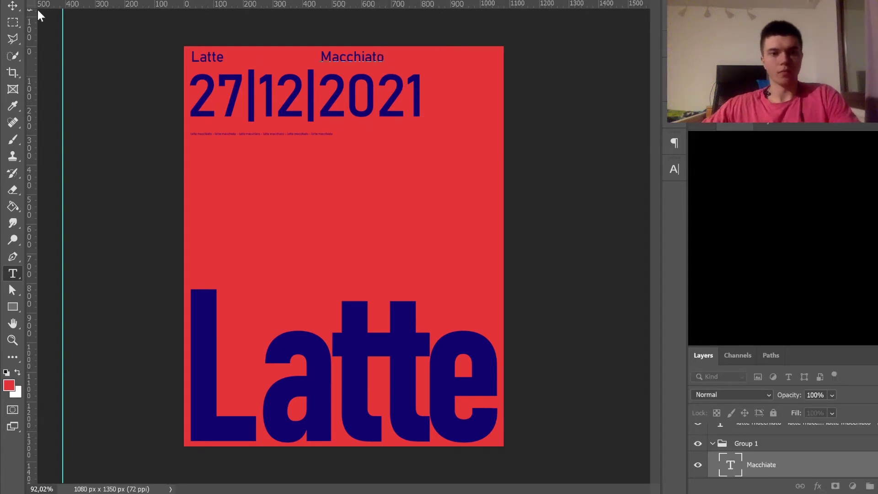
pyautogui.click(14, 7)
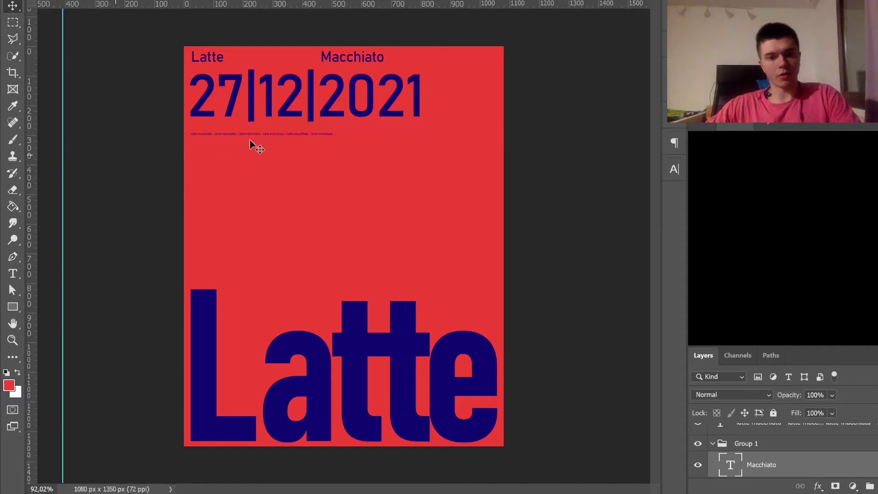
# Select the small text line and Macchiato layers and nudge the header block slightly down
pyautogui.click(234, 139)
pyautogui.click(230, 134)
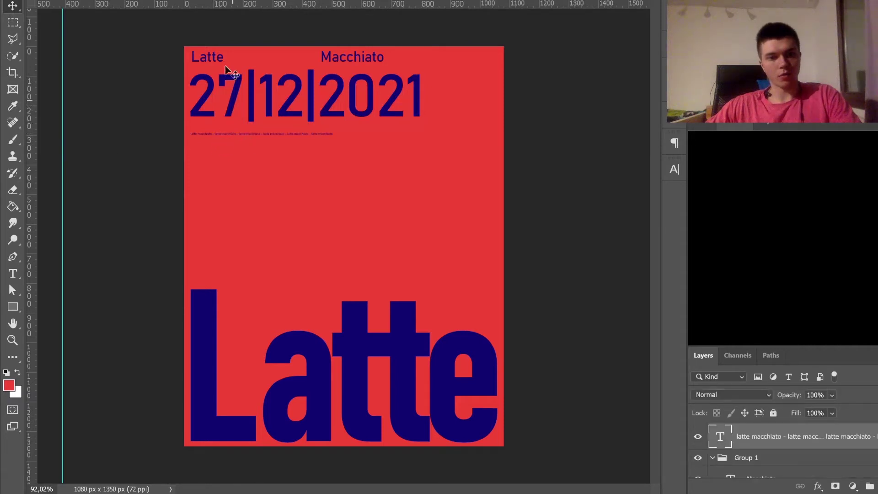
pyautogui.hotkey('shift', 'Down')
pyautogui.hotkey('shift', 'Down')
pyautogui.hotkey('shift', 'Down')
pyautogui.hotkey('shift', 'Down')
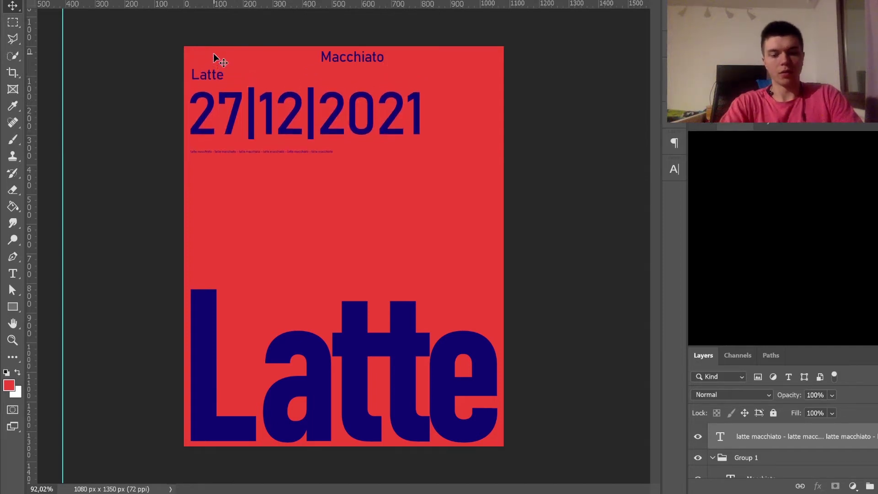
pyautogui.hotkey('shift', 'Up')
pyautogui.hotkey('shift', 'Up')
pyautogui.hotkey('shift', 'Up')
pyautogui.hotkey('shift', 'Up')
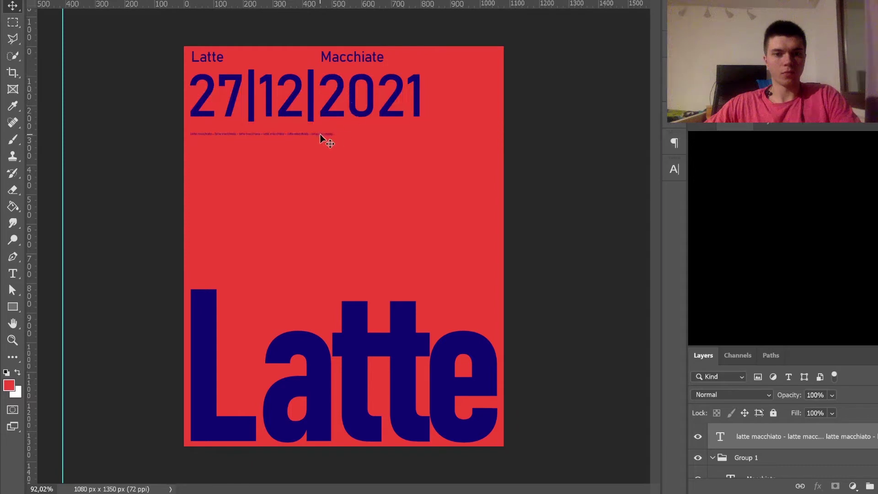
pyautogui.keyDown('shift'); pyautogui.click(330, 58); pyautogui.keyUp('shift')
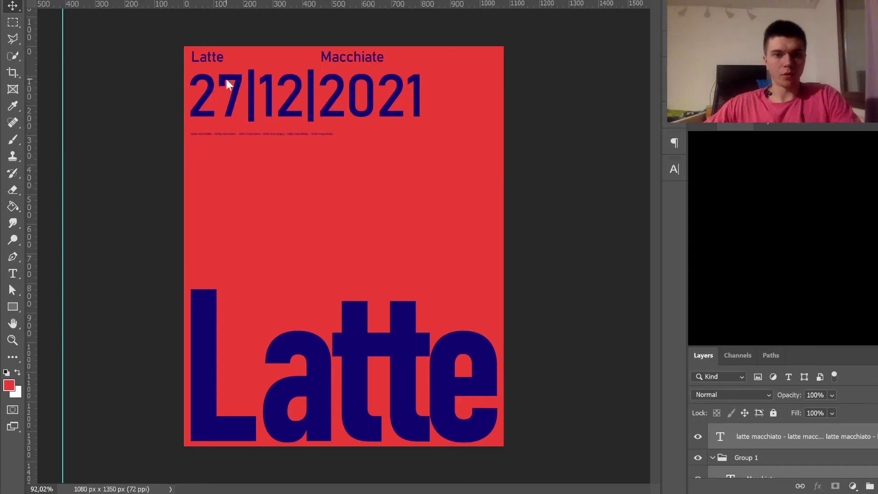
pyautogui.hotkey('shift', 'Down')
pyautogui.hotkey('shift', 'Down')
pyautogui.hotkey('shift', 'Down')
pyautogui.hotkey('shift', 'Down')
pyautogui.hotkey('shift', 'Down')
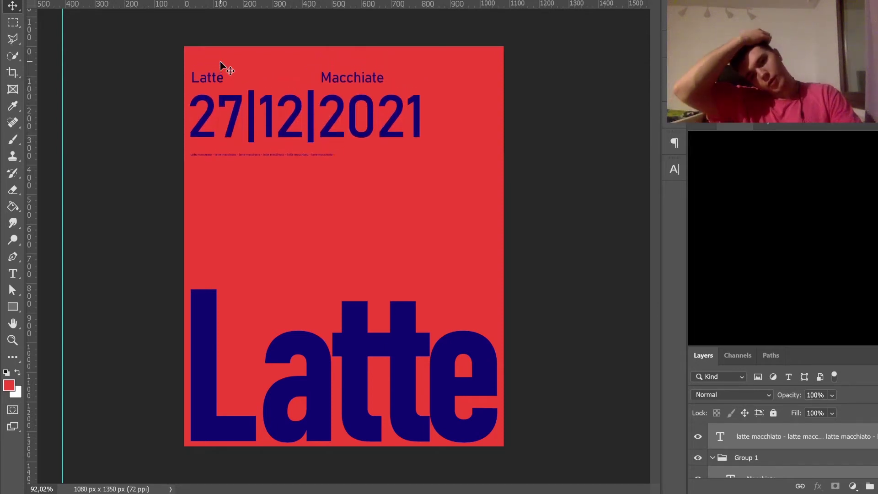
pyautogui.hotkey('shift', 'Up')
pyautogui.hotkey('shift', 'Up')
pyautogui.hotkey('shift', 'Up')
pyautogui.hotkey('shift', 'Up')
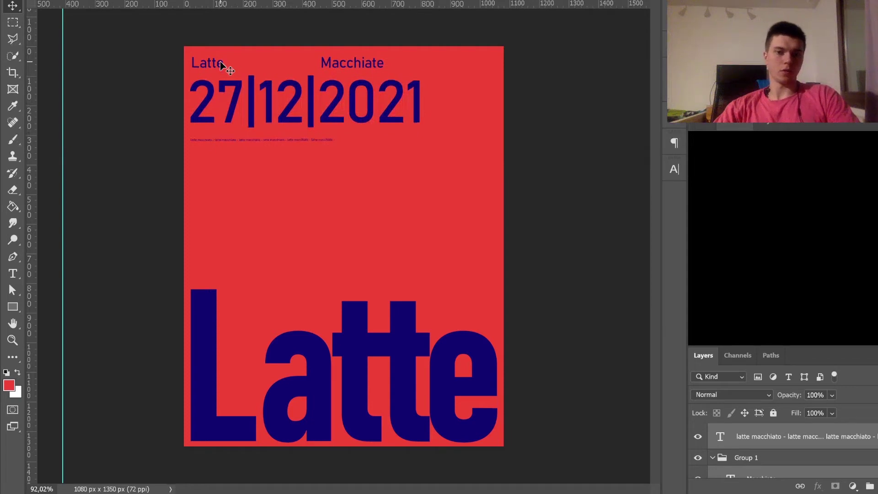
pyautogui.press('Down')
pyautogui.press('Down')
pyautogui.press('Down')
pyautogui.press('Down')
pyautogui.press('Down')
pyautogui.press('Down')
pyautogui.press('Down')
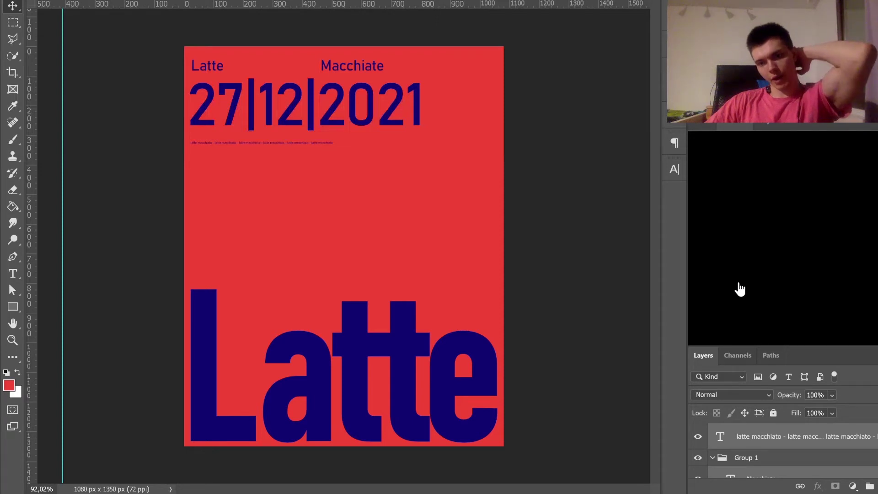
# Place the watch logo artwork, invert it to light colours, and position it below the small text line
pyautogui.moveTo(275, 293); pyautogui.dragTo(250, 271)
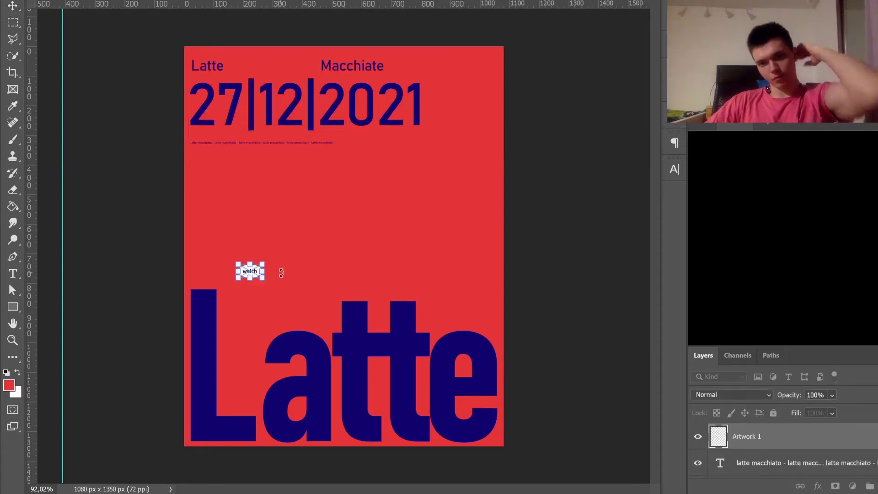
pyautogui.press('Escape')
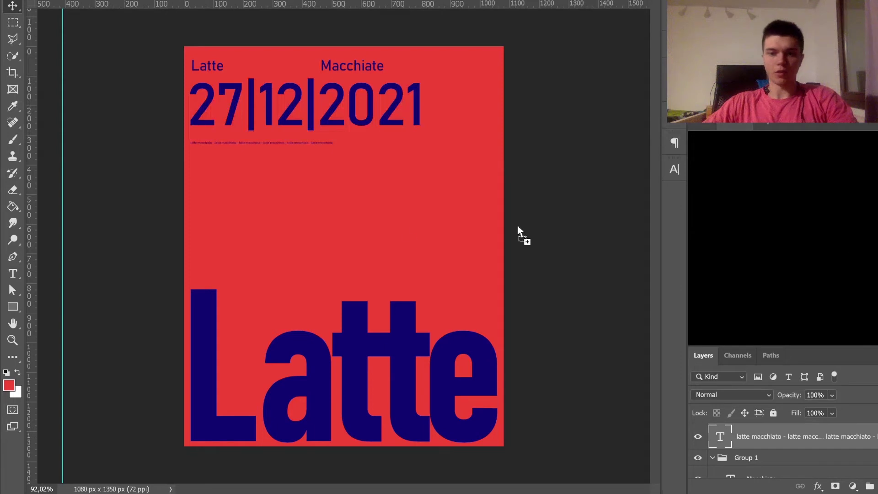
pyautogui.moveTo(336, 248); pyautogui.dragTo(395, 258)
pyautogui.press('Return')
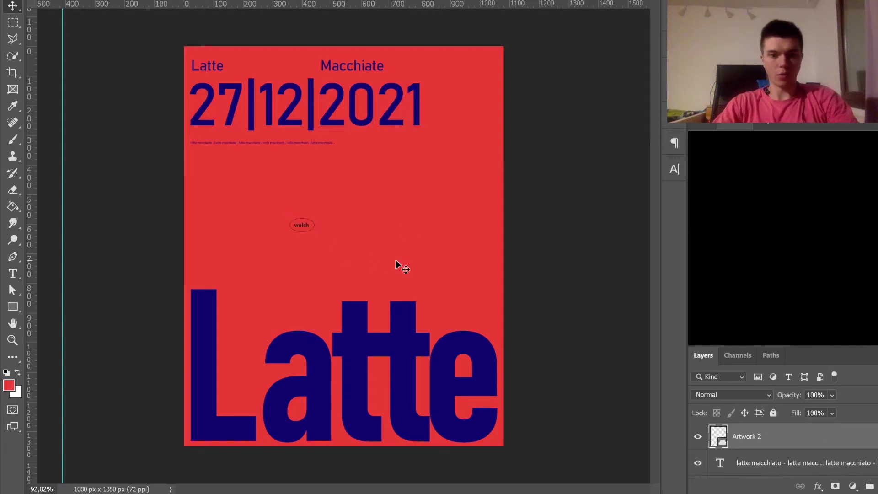
pyautogui.hotkey('ctrl', 'i')
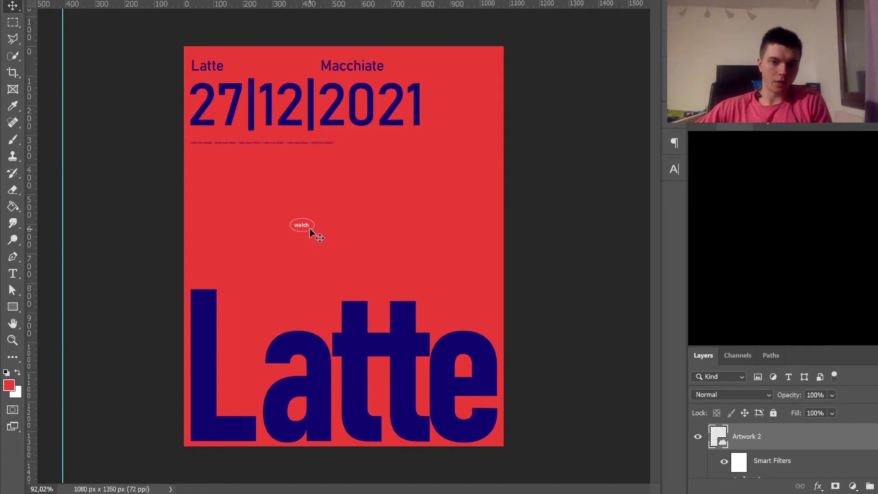
pyautogui.moveTo(304, 229); pyautogui.dragTo(209, 181)
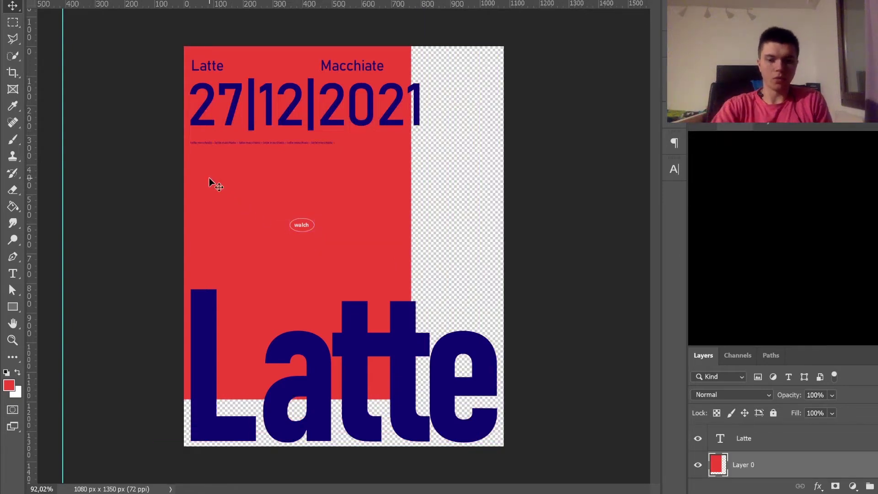
pyautogui.hotkey('ctrl', 'z')
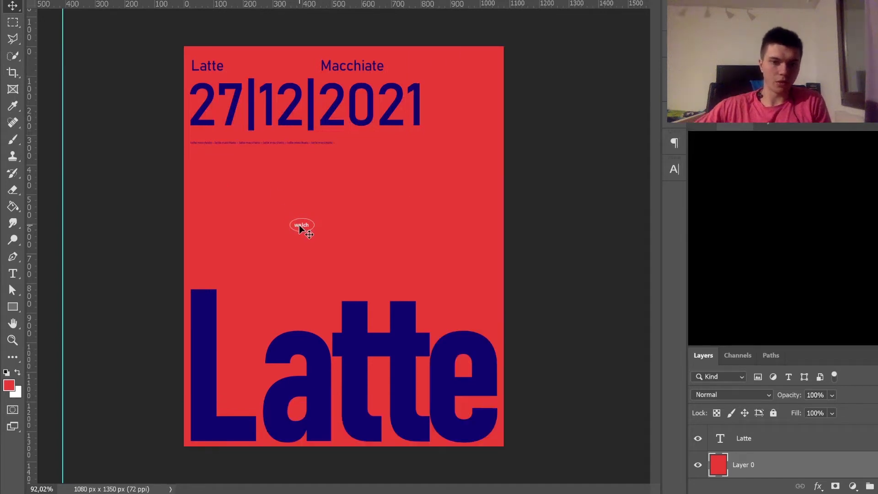
pyautogui.moveTo(302, 229); pyautogui.dragTo(204, 174)
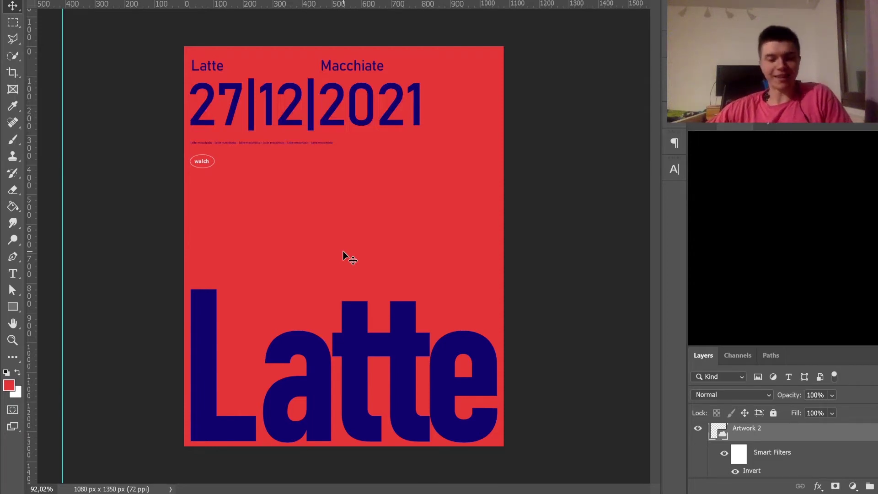
# Raise the big Latte text and move the oval badge to the bottom-left corner, fine-tuning both
pyautogui.press('z')
pyautogui.moveTo(344, 252); pyautogui.dragTo(347, 249)
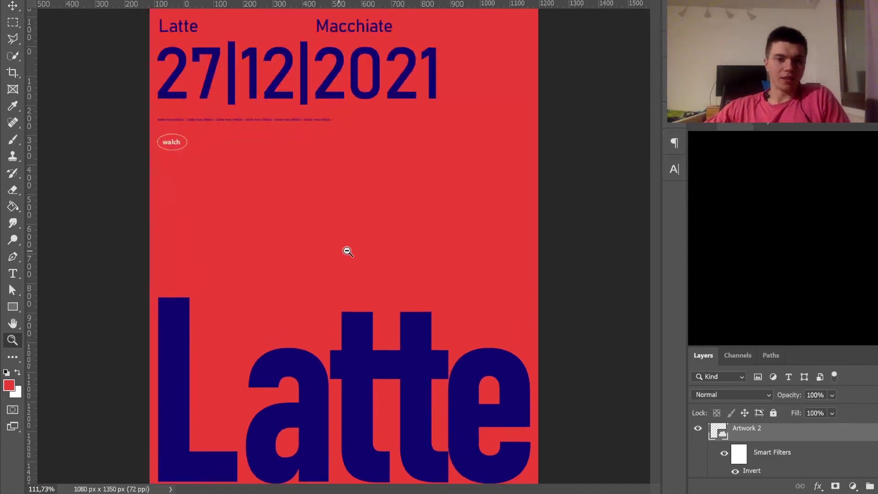
pyautogui.press('v')
pyautogui.moveTo(309, 421); pyautogui.dragTo(308, 371)
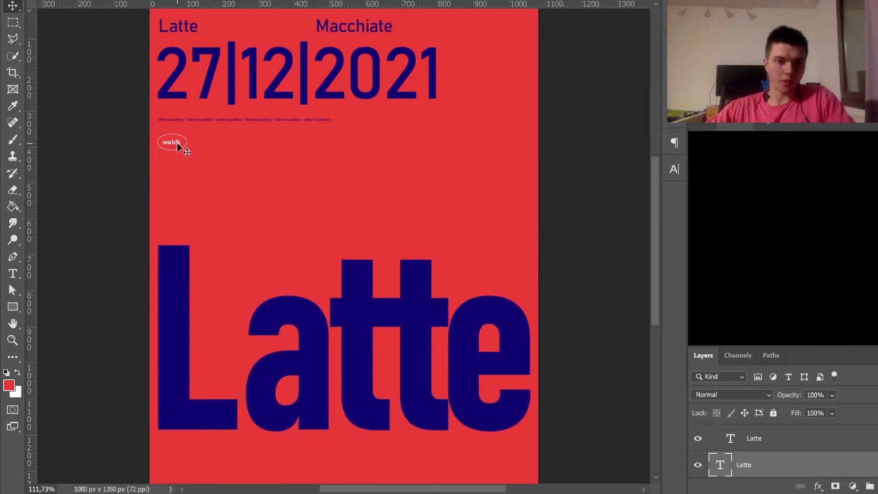
pyautogui.moveTo(182, 147); pyautogui.dragTo(209, 443)
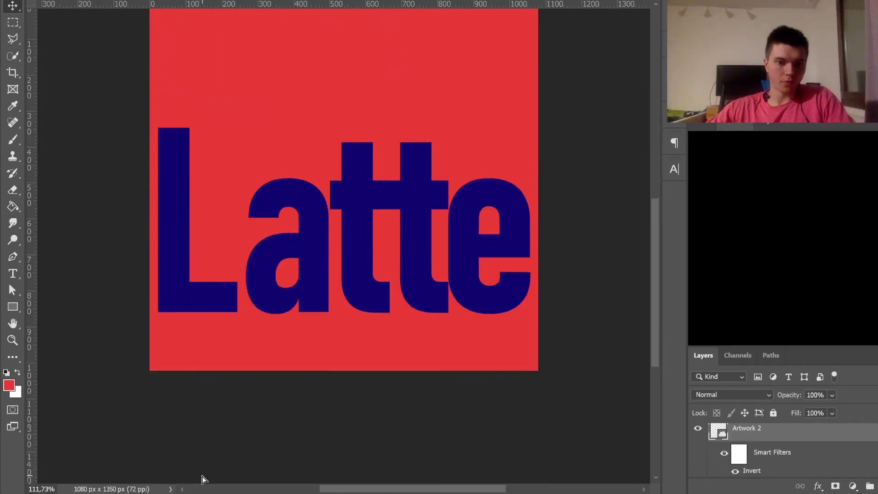
pyautogui.moveTo(203, 479); pyautogui.dragTo(190, 288)
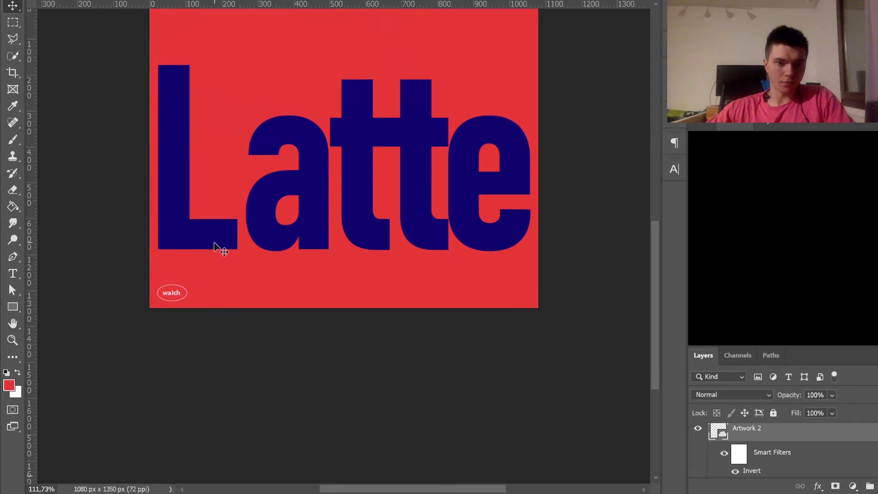
pyautogui.moveTo(220, 247); pyautogui.dragTo(208, 278)
pyautogui.hotkey('shift', 'Up')
pyautogui.hotkey('shift', 'Up')
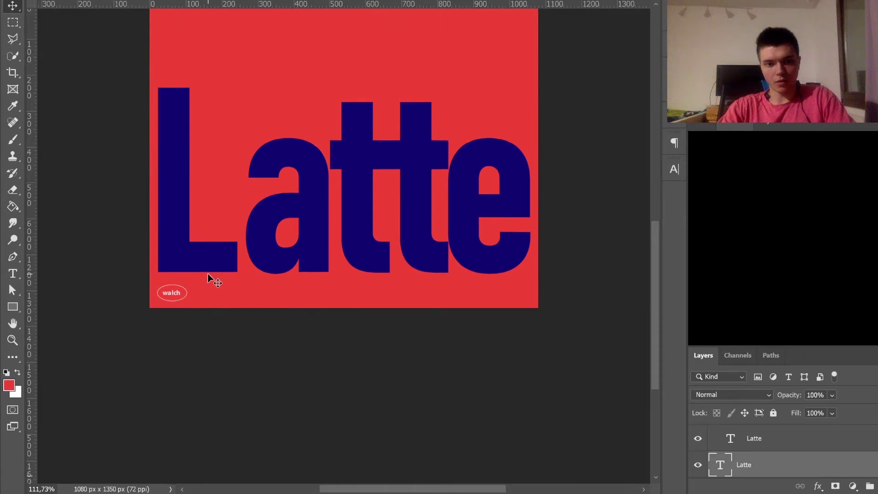
pyautogui.hotkey('shift', 'Down')
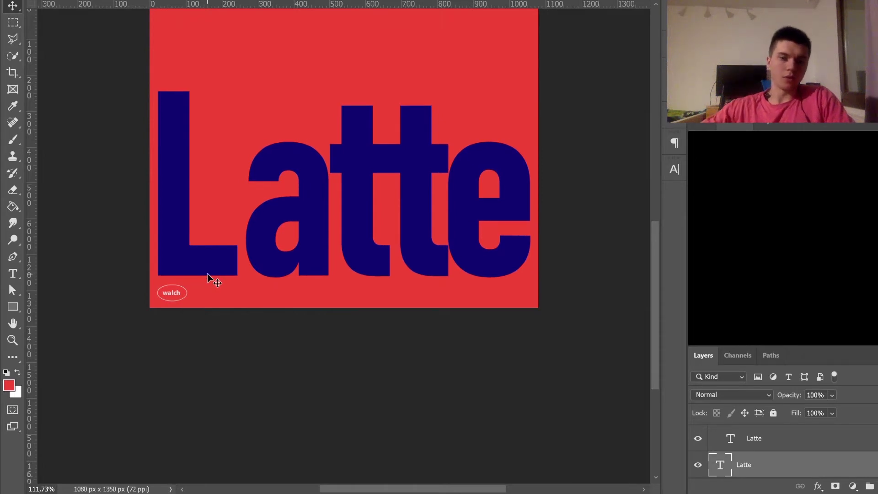
pyautogui.click(179, 293)
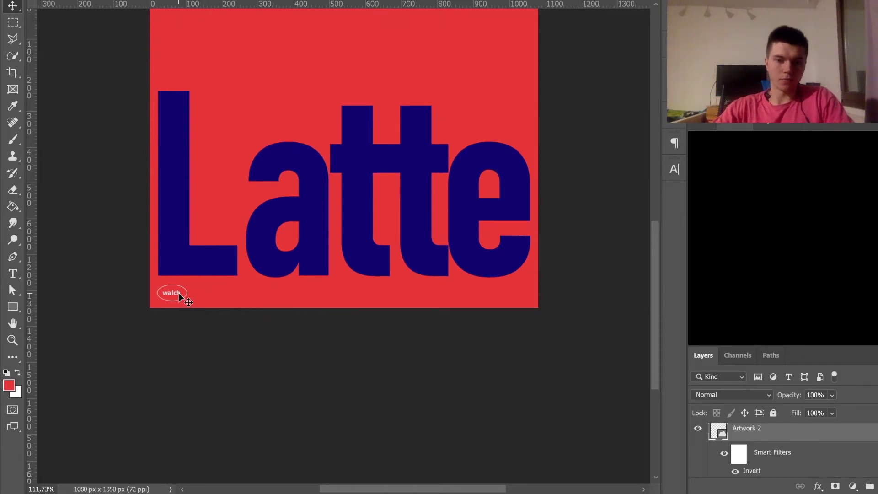
pyautogui.press('Right')
pyautogui.press('Right')
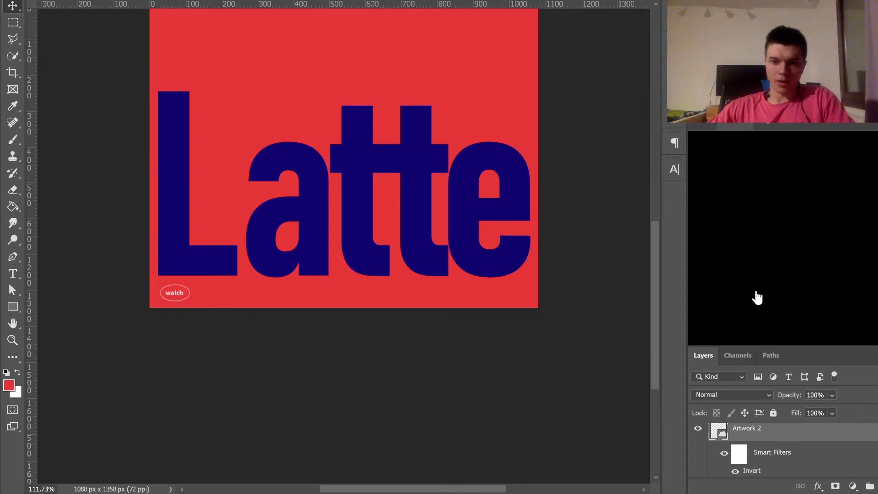
# Place the asterisk artwork at the bottom centre and invert it to white
pyautogui.moveTo(346, 309); pyautogui.dragTo(361, 308)
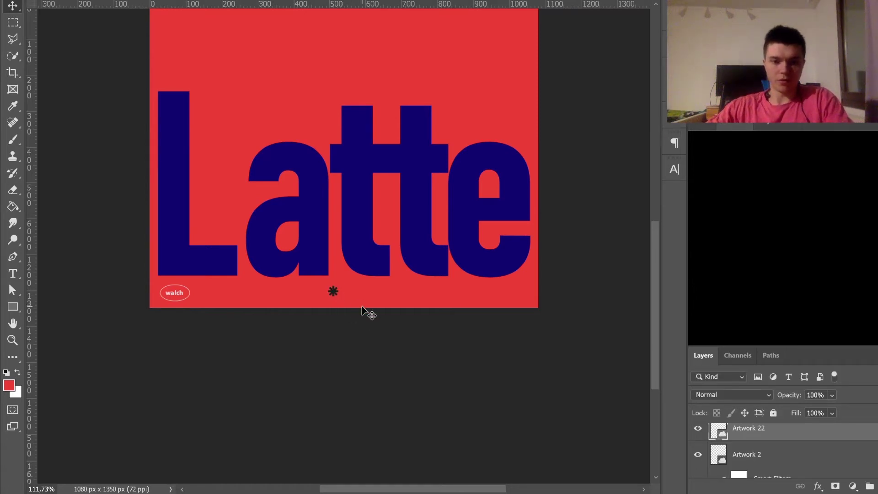
pyautogui.moveTo(333, 293); pyautogui.dragTo(344, 295)
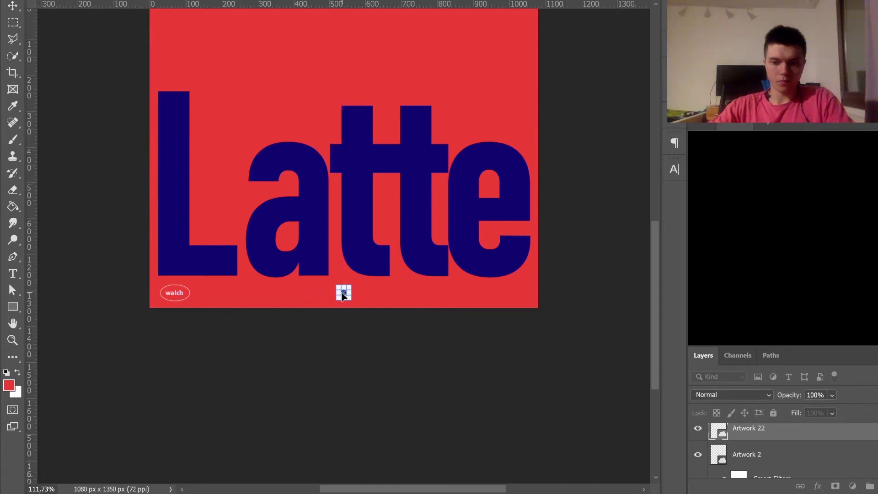
pyautogui.press('Return')
pyautogui.hotkey('ctrl', 'i')
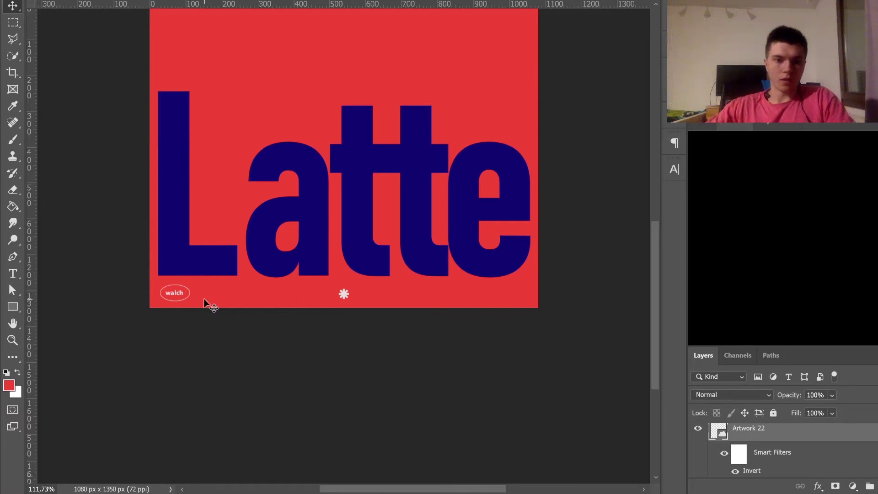
# Duplicate the oval badge into the bottom-right corner and zoom out to the whole poster
pyautogui.moveTo(176, 298); pyautogui.dragTo(516, 314)
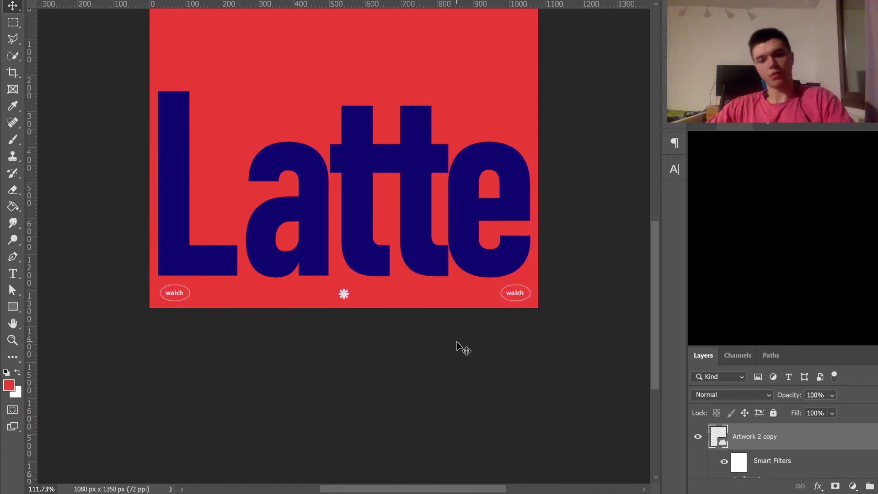
pyautogui.press('z')
pyautogui.moveTo(424, 337); pyautogui.dragTo(406, 300)
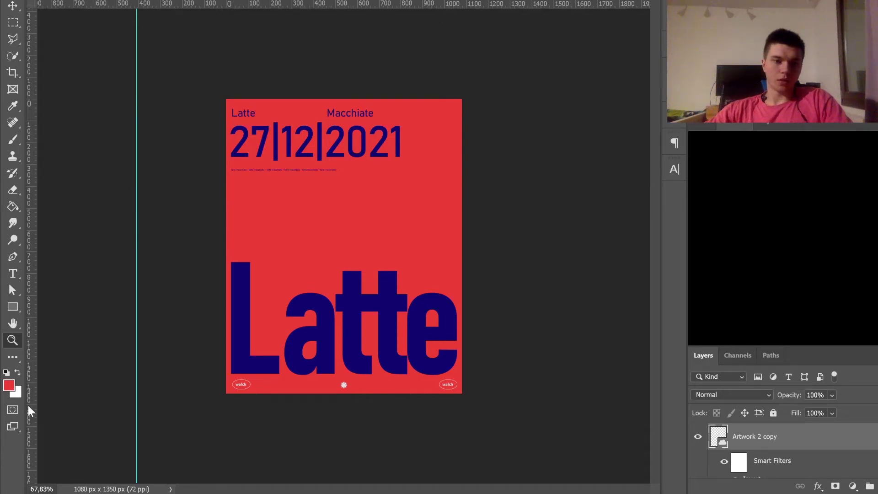
# Draw a rectangle over the top band, fill it, place it beneath the header text, and make it white
pyautogui.click(12, 308)
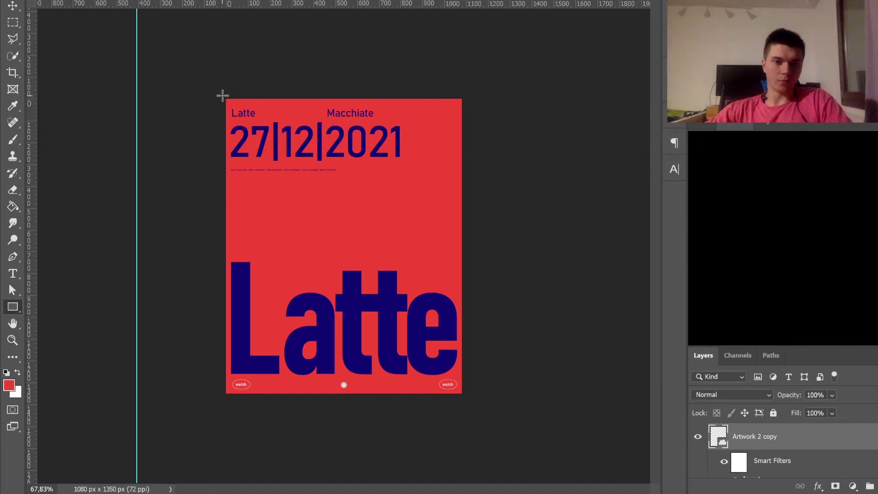
pyautogui.moveTo(223, 96); pyautogui.dragTo(465, 183)
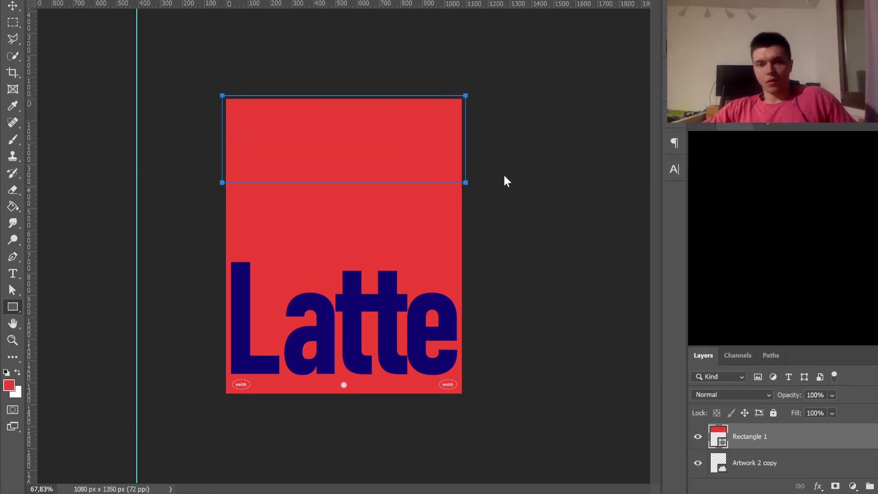
pyautogui.press('d')
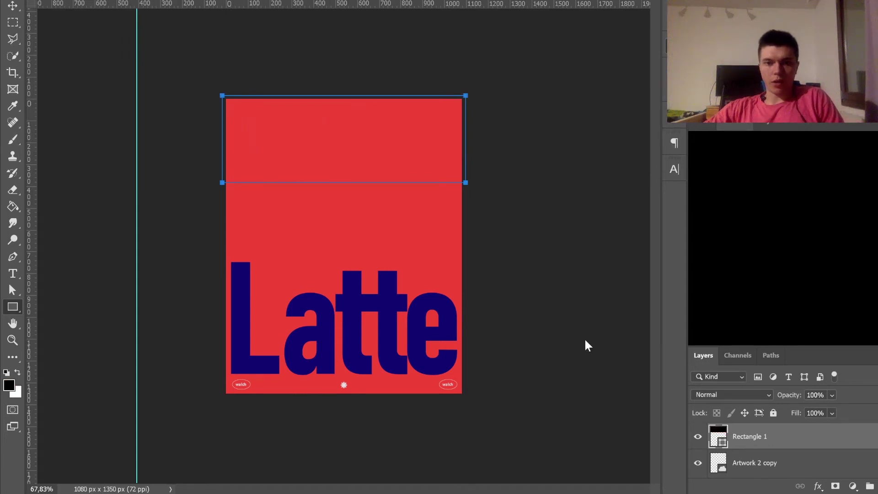
pyautogui.hotkey('alt', 'BackSpace')
pyautogui.scroll(-1, 748, 476)
pyautogui.moveTo(748, 491); pyautogui.dragTo(739, 453)
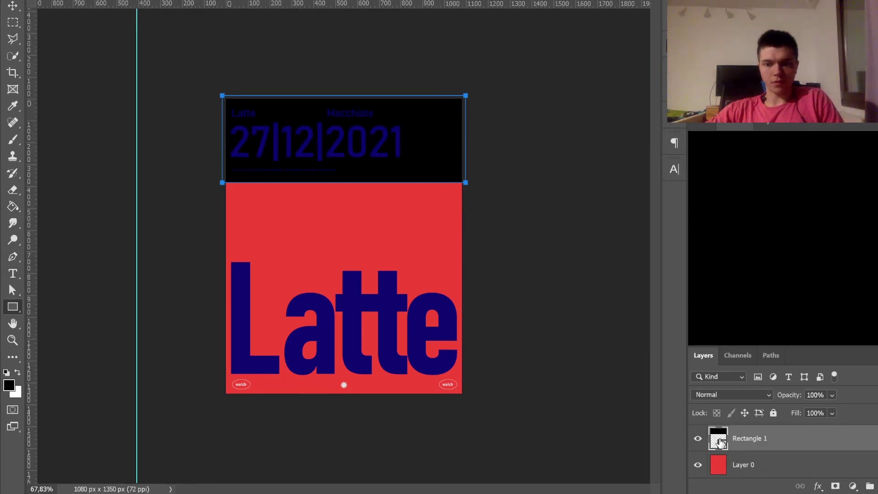
pyautogui.doubleClick(717, 437)
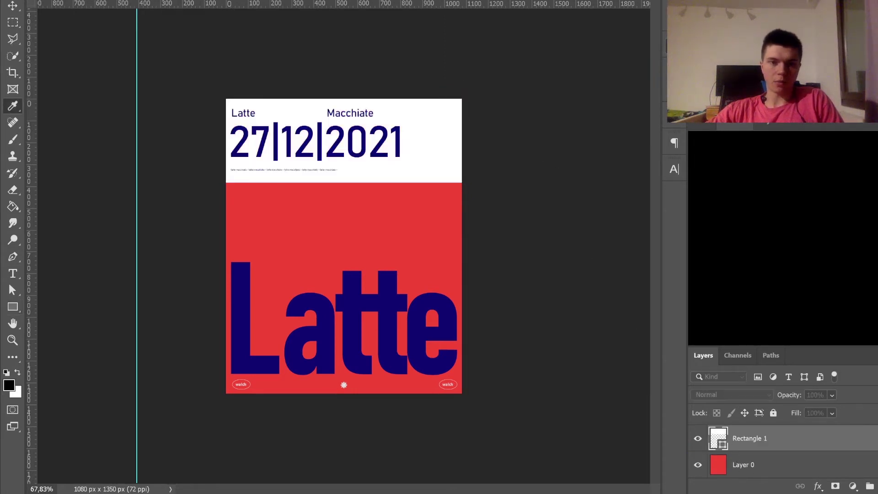
pyautogui.press('Return')
pyautogui.press('v')
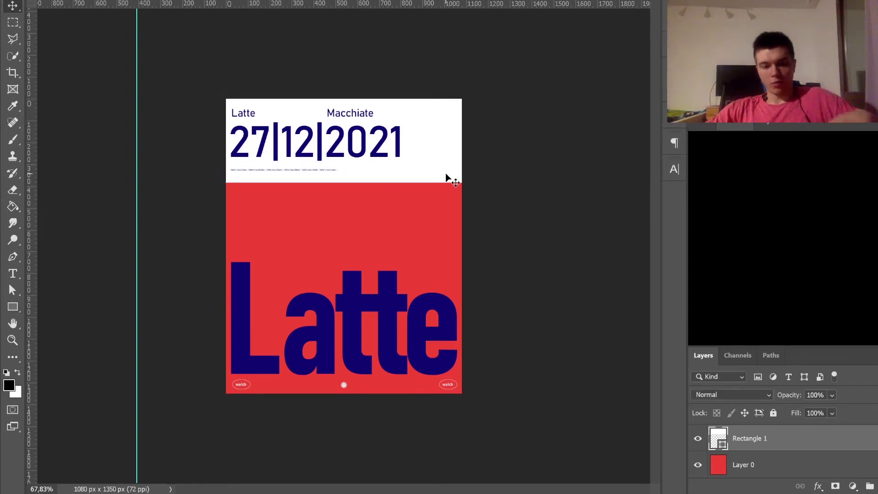
pyautogui.moveTo(446, 180); pyautogui.dragTo(461, 356)
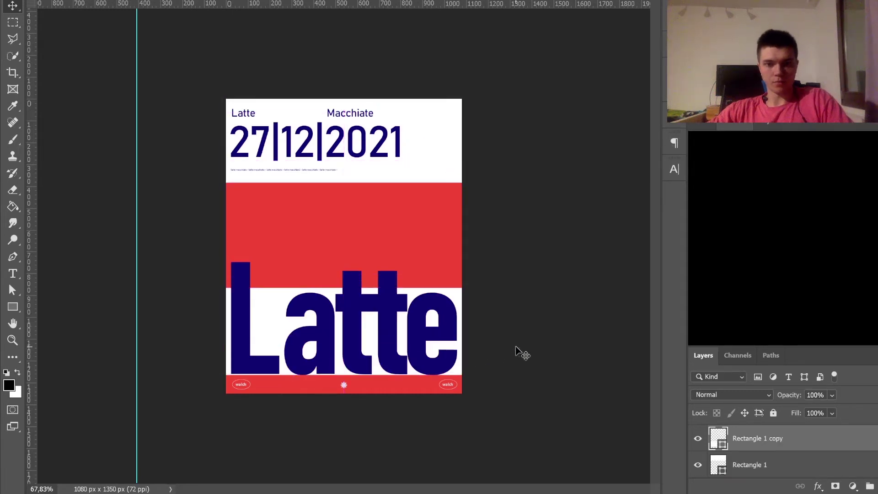
pyautogui.hotkey('ctrl', 't')
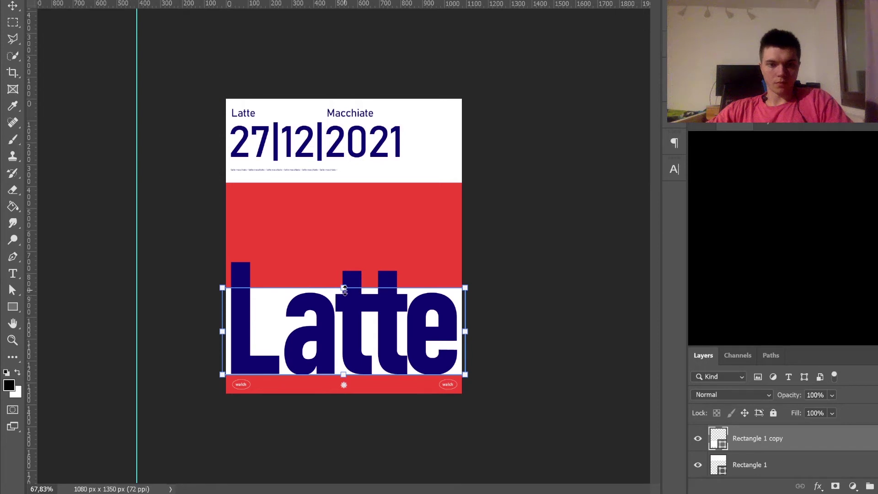
pyautogui.moveTo(344, 288); pyautogui.dragTo(343, 262)
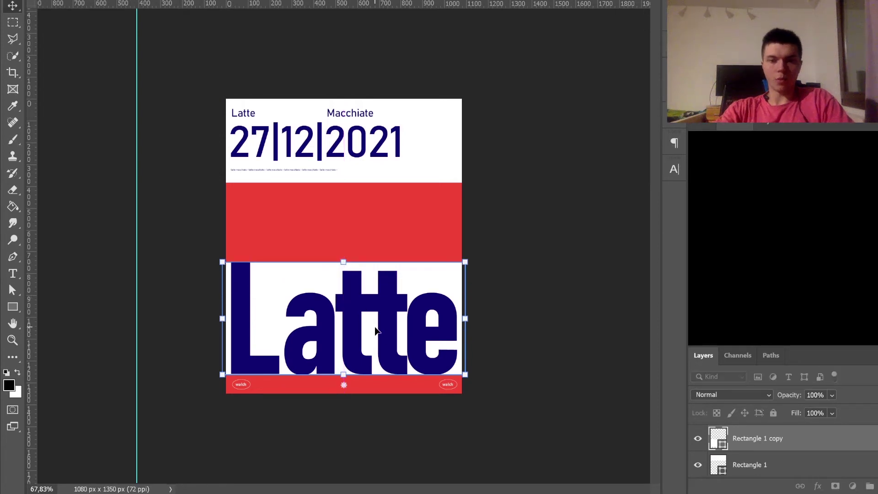
pyautogui.press('Return')
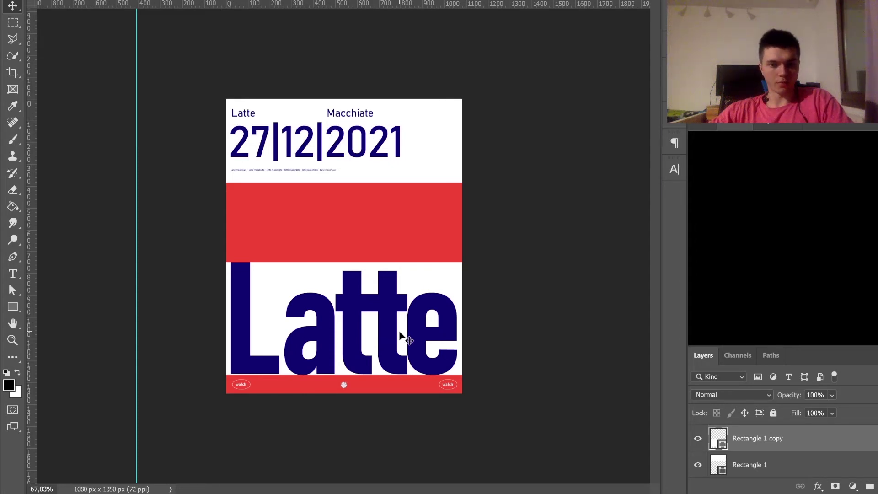
pyautogui.hotkey('ctrl', 't')
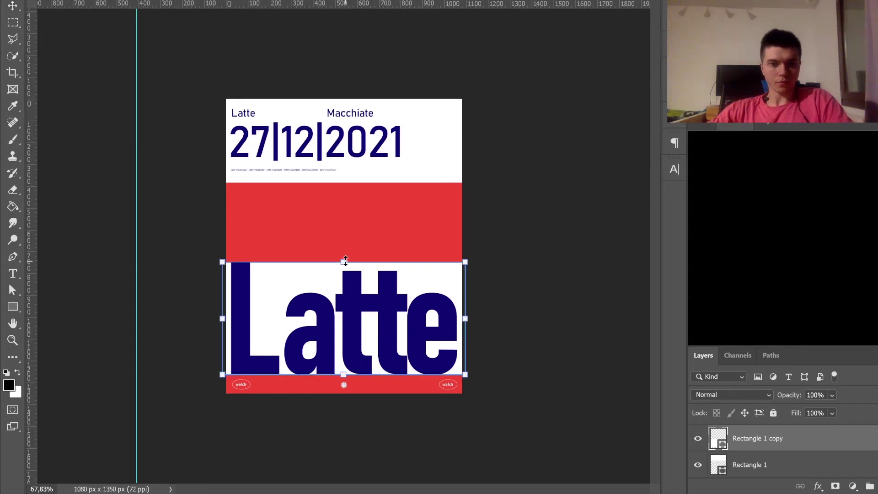
pyautogui.moveTo(344, 261); pyautogui.dragTo(351, 224)
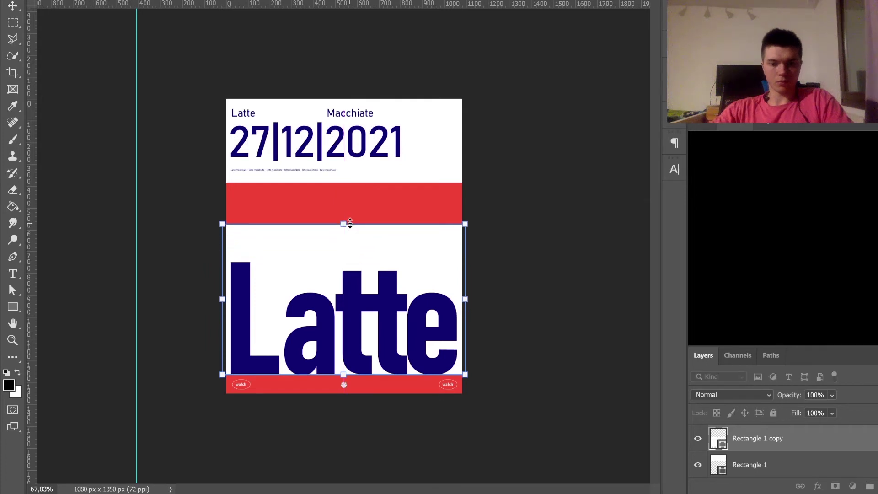
pyautogui.press('Return')
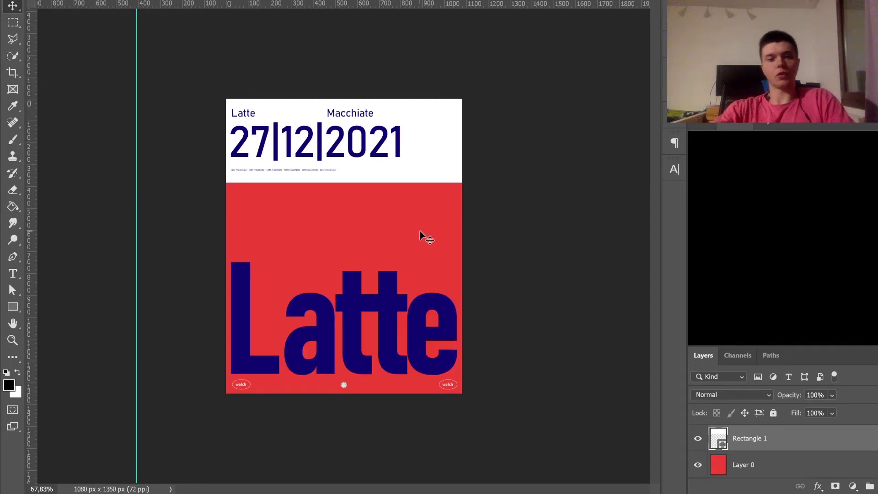
pyautogui.press('Delete')
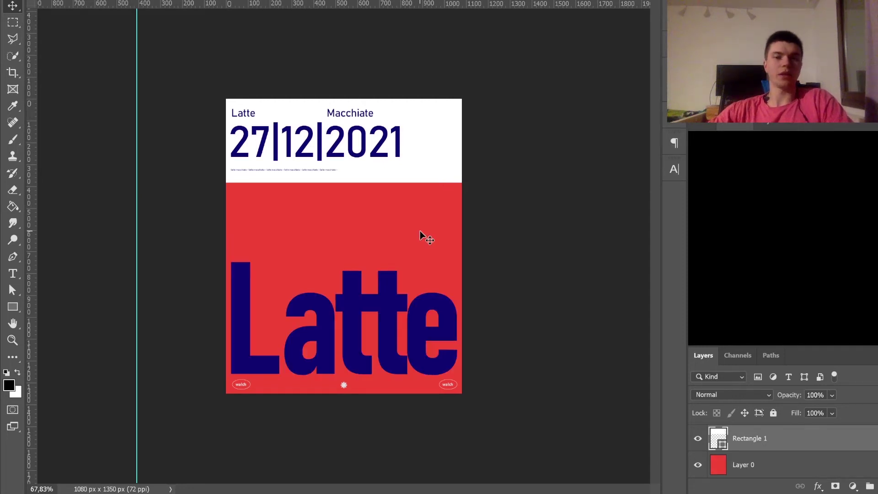
# Stamp the visible poster above Artwork 22, restamp after the Curves adjustment, then add grain noise
pyautogui.scroll(3, 764, 457)
pyautogui.click(774, 441)
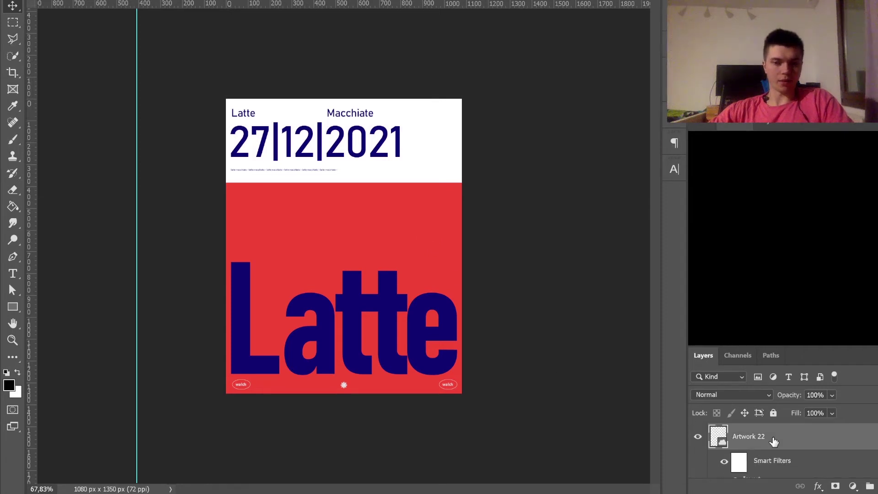
pyautogui.hotkey('ctrl', 'shift', 'alt', 'e')
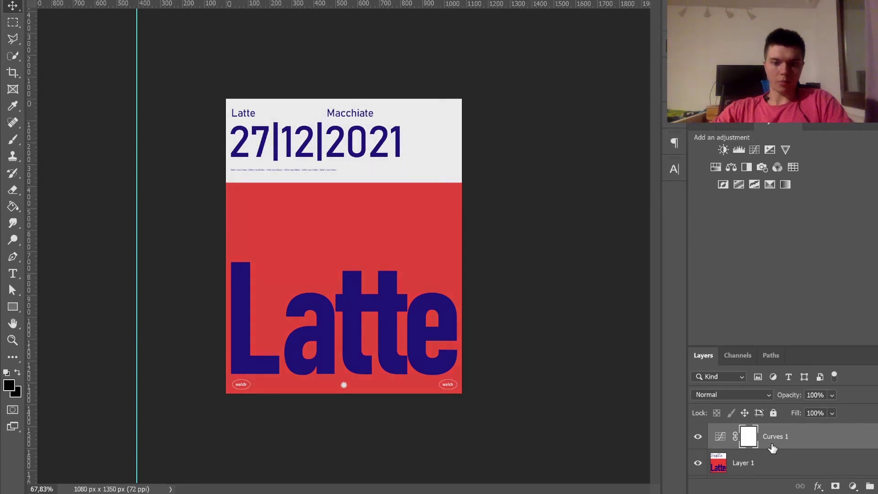
pyautogui.hotkey('ctrl', 'shift', 'alt', 'e')
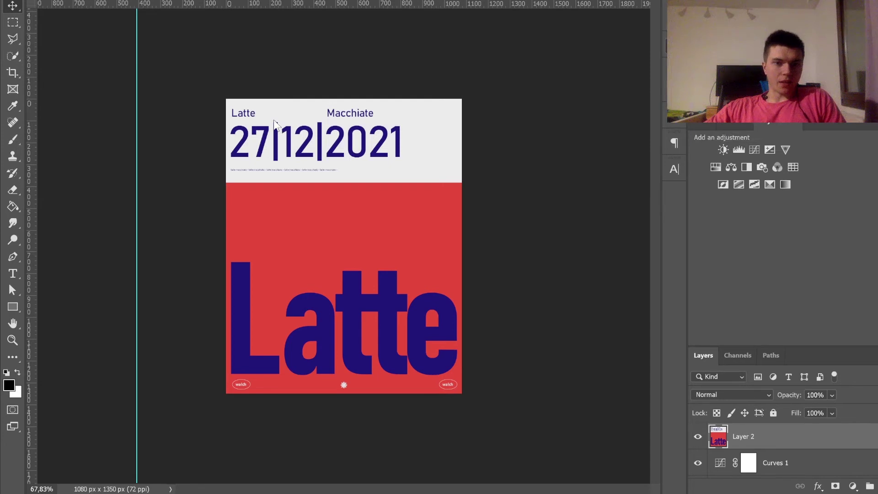
pyautogui.hotkey('ctrl', 'alt', 'f')
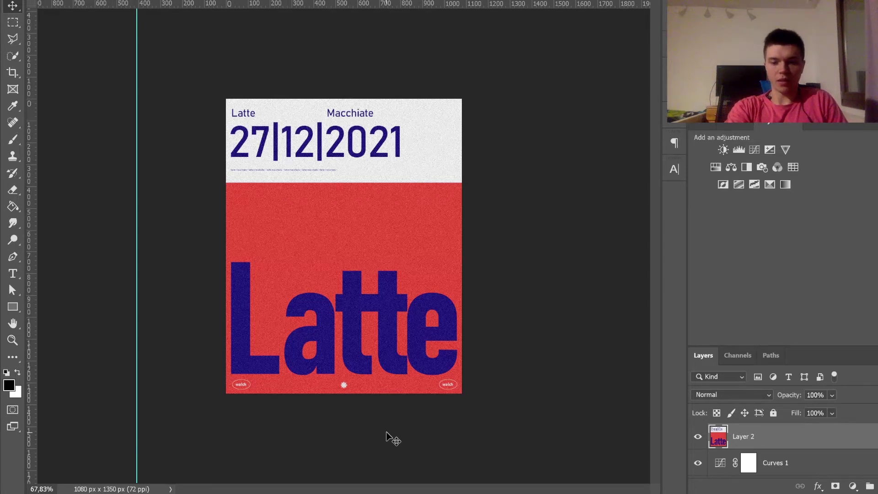
# Duplicate the merged poster, scale the copy to 50%, and fill the full-size layer black
pyautogui.hotkey('ctrl', 'j')
pyautogui.hotkey('ctrl', 't')
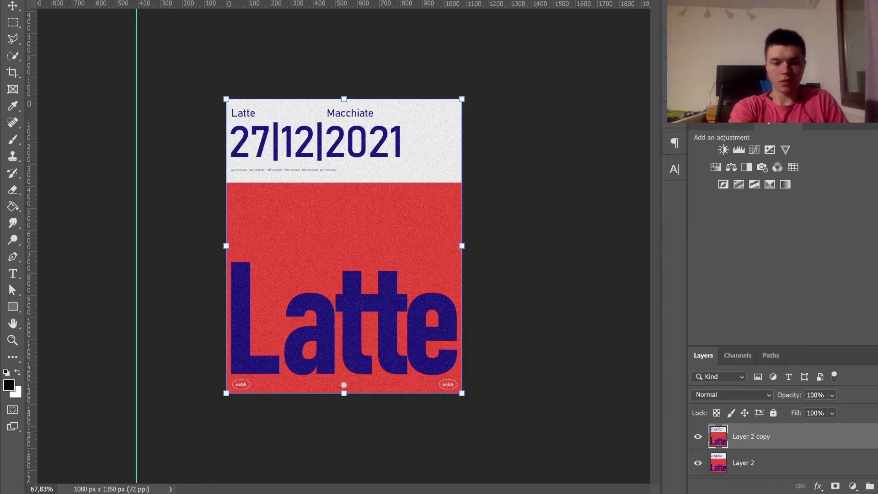
pyautogui.press('Return')
pyautogui.hotkey('ctrl', 't')
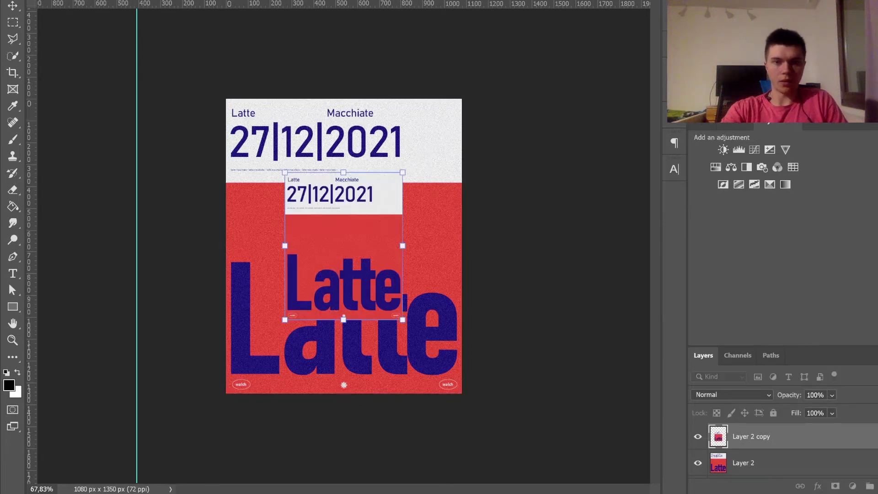
pyautogui.press('Return')
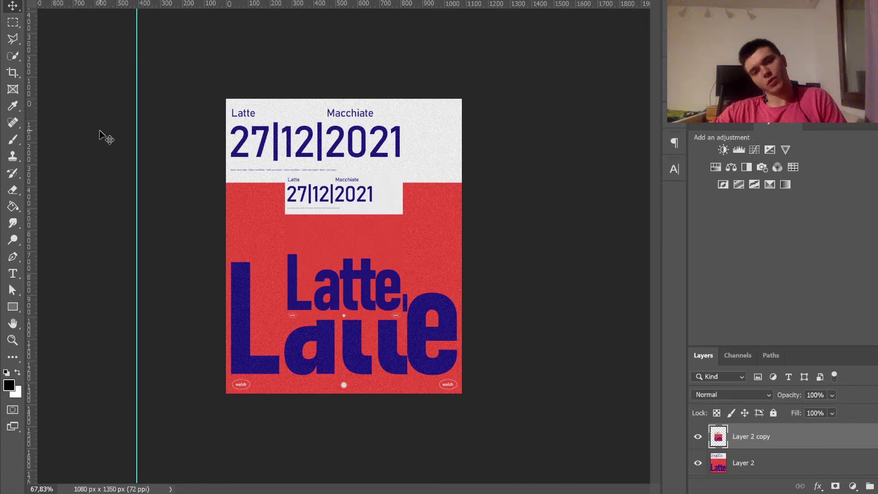
pyautogui.click(747, 464)
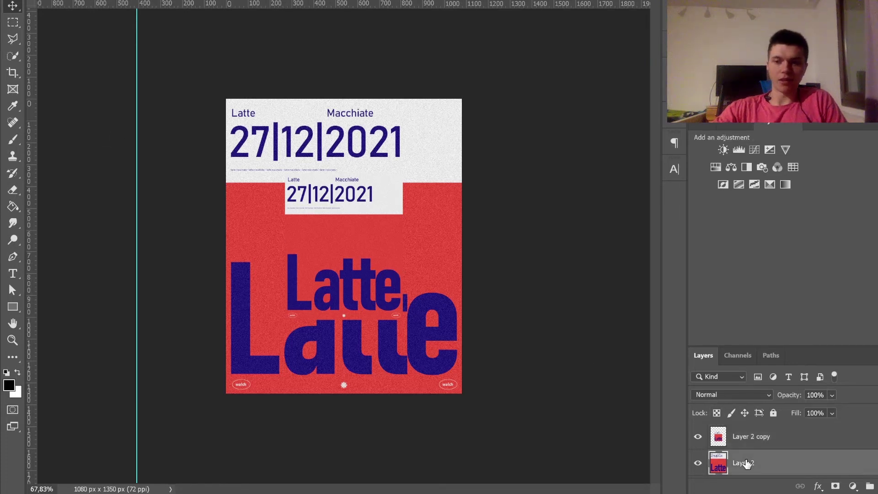
pyautogui.hotkey('alt', 'BackSpace')
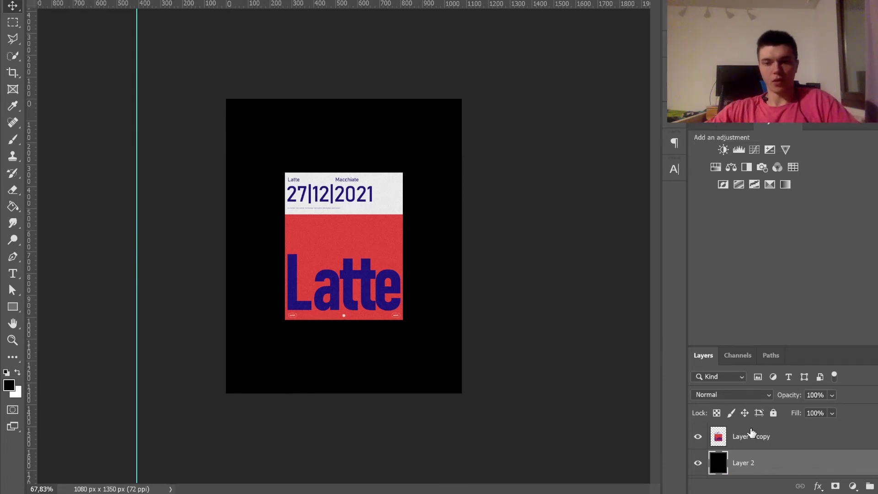
# Duplicate the half-size poster and scale the lower copy back up to fill the canvas
pyautogui.click(753, 437)
pyautogui.hotkey('ctrl', 'j')
pyautogui.click(755, 463)
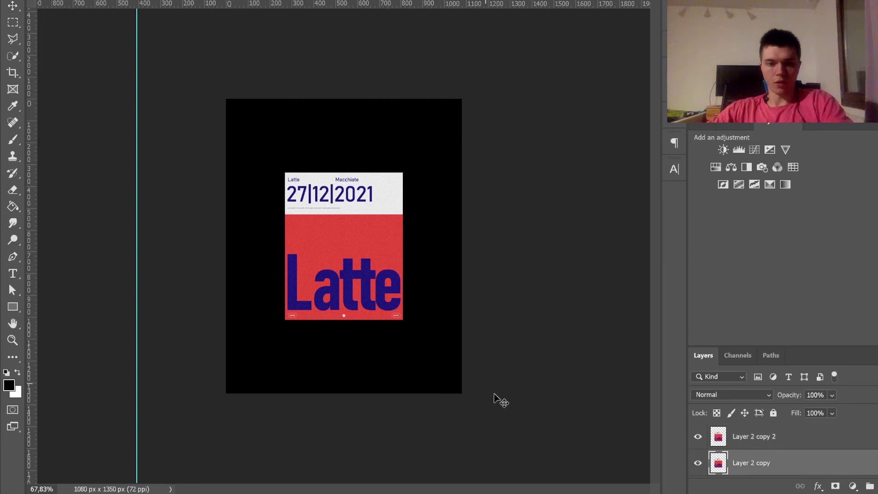
pyautogui.hotkey('ctrl', 't')
pyautogui.moveTo(404, 246); pyautogui.dragTo(468, 244)
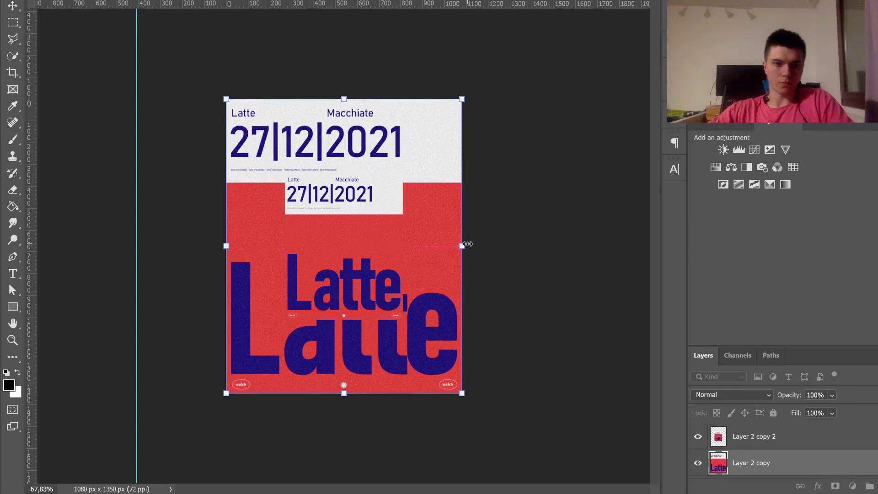
pyautogui.press('Return')
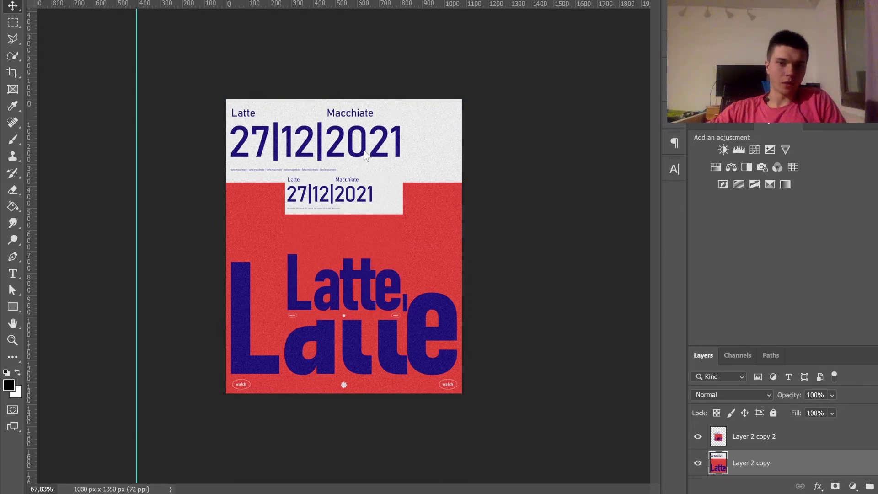
# Gaussian-blur the full-size background copy and darken it with a Brightness/Contrast adjustment layer
pyautogui.hotkey('ctrl', 'alt', 'f')
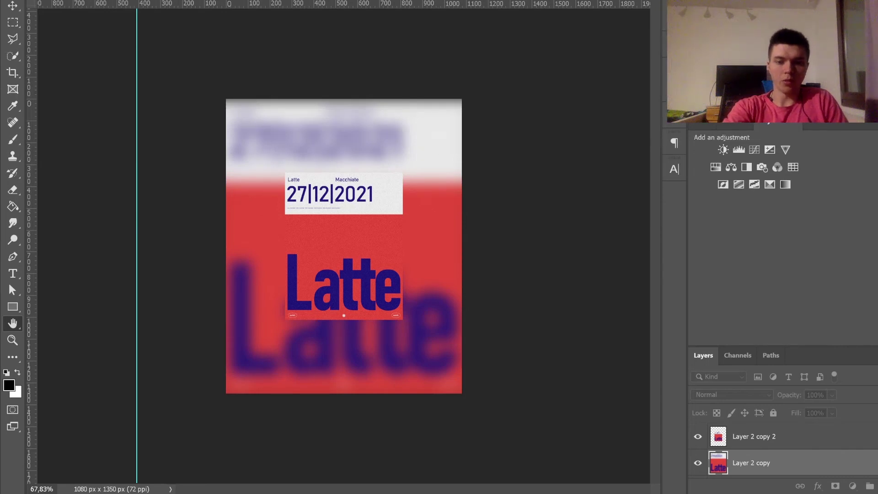
pyautogui.press('Return')
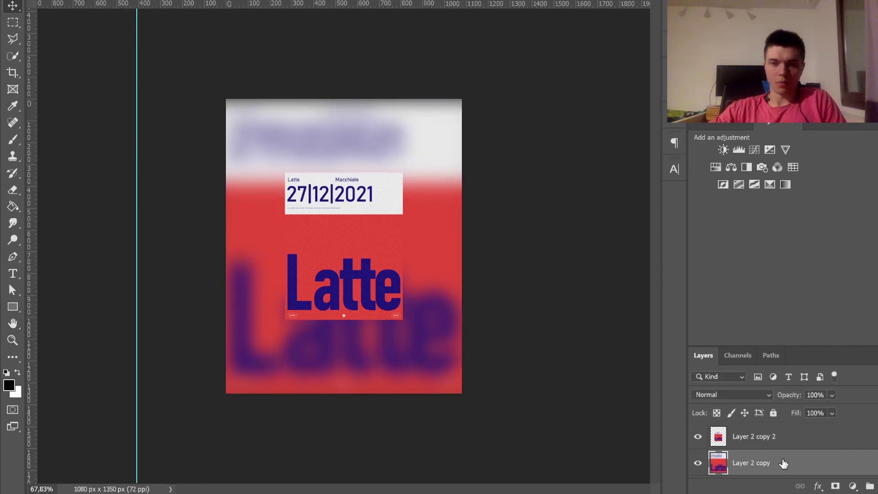
pyautogui.click(724, 150)
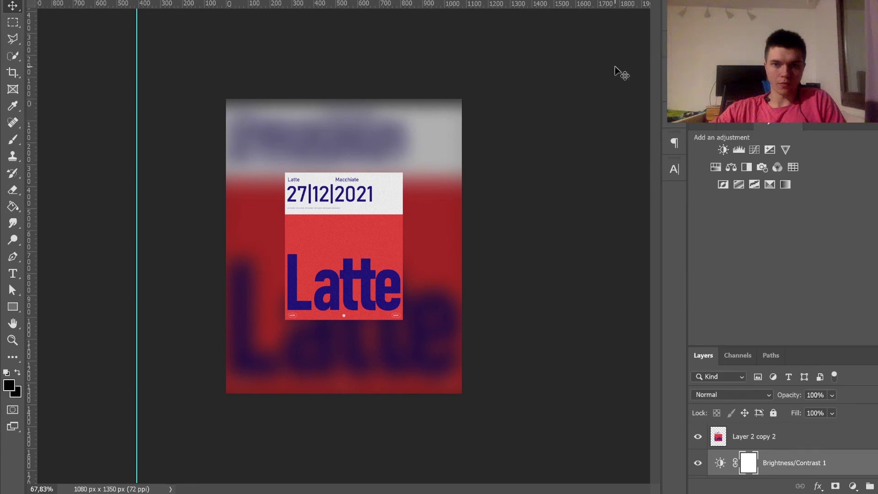
# Zoom in on the poster and add noise grain to the blurred background
pyautogui.press('z')
pyautogui.moveTo(388, 228); pyautogui.dragTo(351, 271)
pyautogui.scroll(-2, 753, 452)
pyautogui.scroll(2, 752, 452)
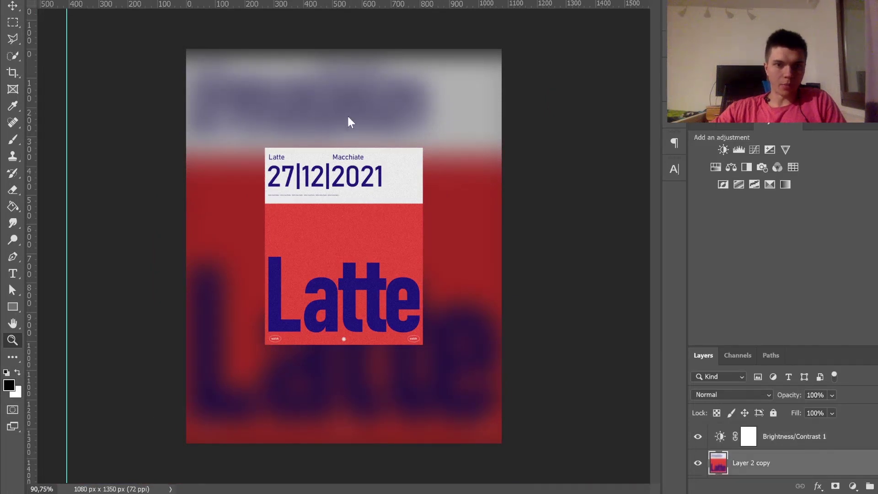
pyautogui.hotkey('ctrl', 'f')
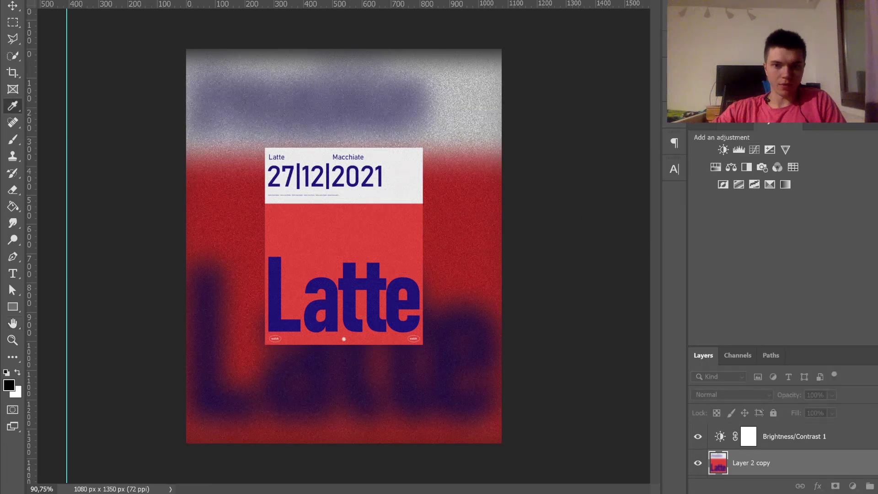
# Enlarge the sharp inset poster, Layer 2 copy 2, slightly around its centre
pyautogui.hotkey('ctrl', 'j')
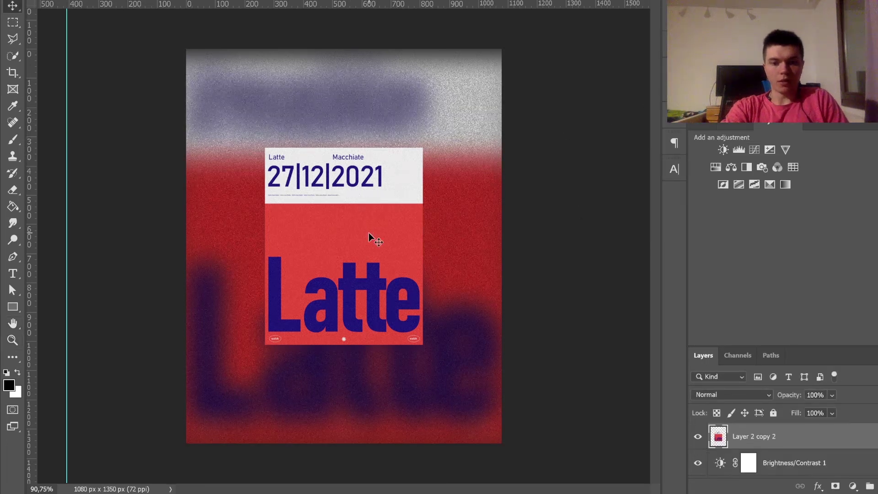
pyautogui.hotkey('ctrl', 't')
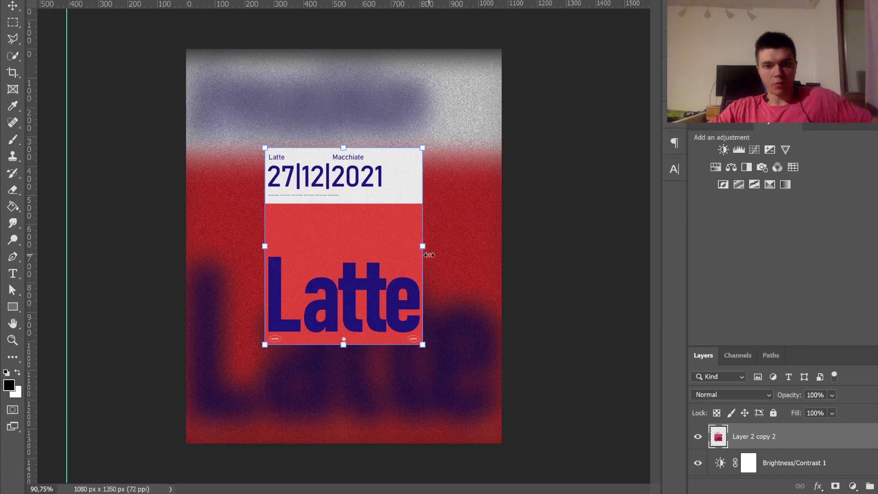
pyautogui.moveTo(423, 247); pyautogui.dragTo(448, 250)
pyautogui.press('Return')
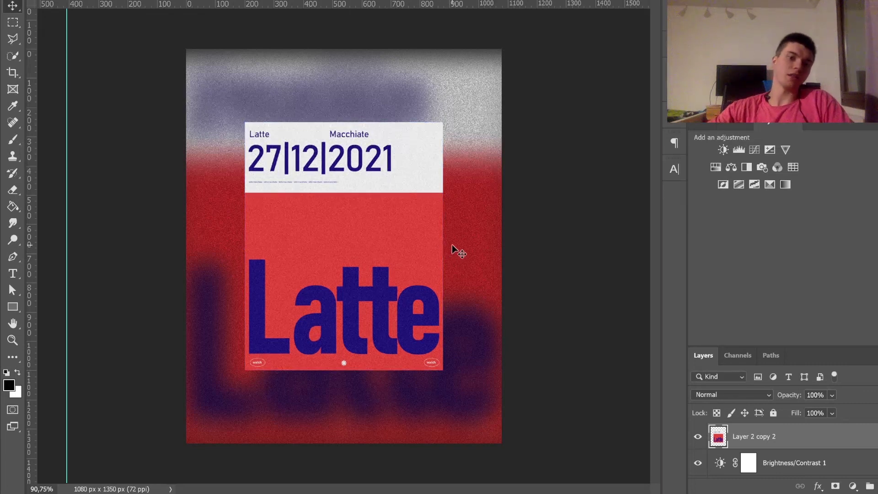